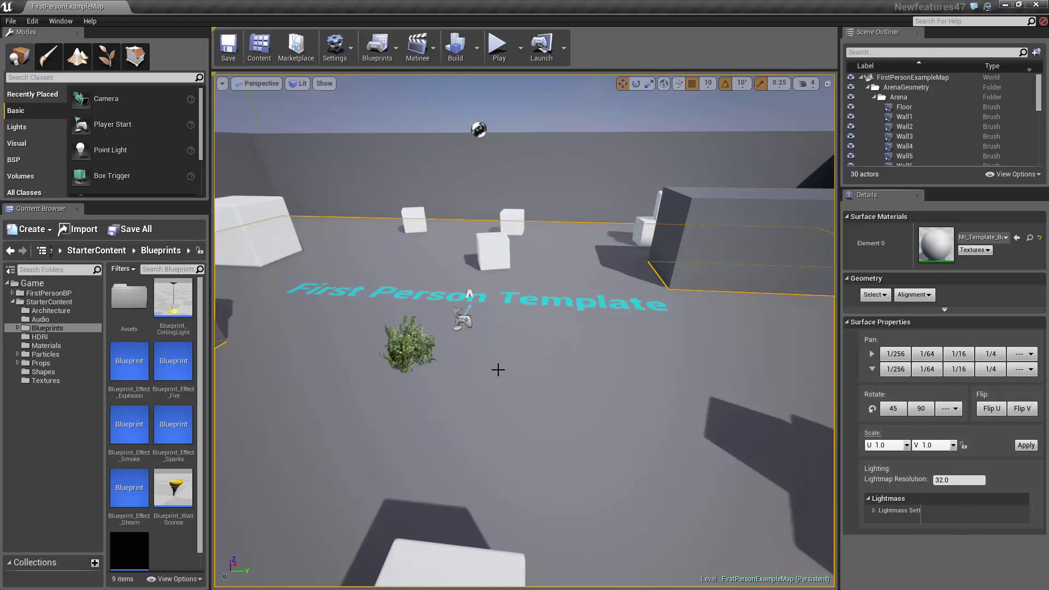
- Switch to Foliage painting mode and widen the area showing the foliage brush settings
alt+drag(510, 409, 462, 407)
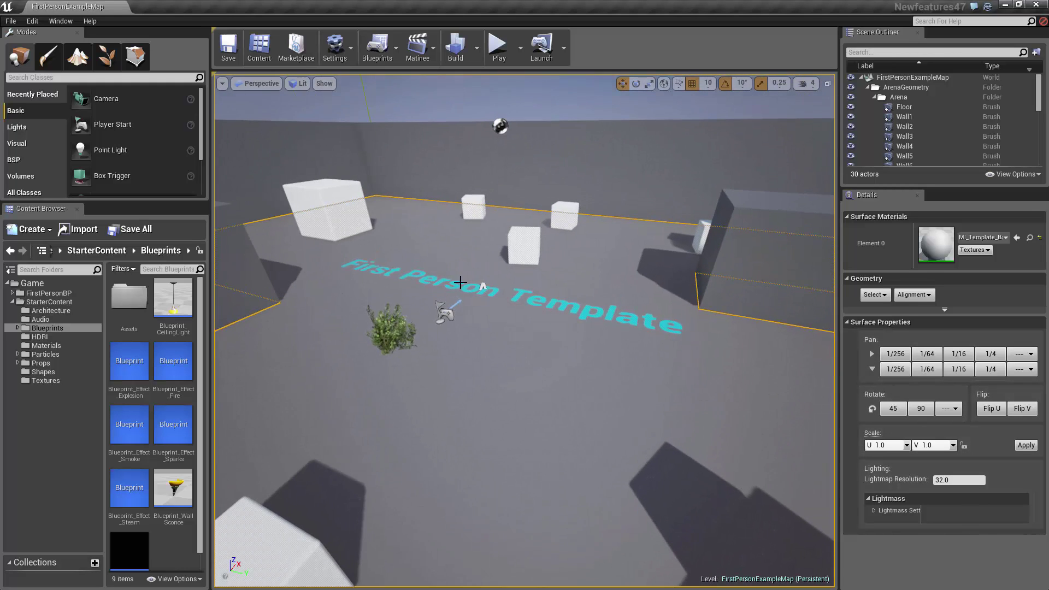
click(115, 66)
drag(210, 354, 227, 354)
scroll(382, 332, up, 5)
alt+drag(386, 343, 313, 325)
mouse_move(381, 338)
alt+right_down()
mouse_move(457, 337)
mouse_move(476, 300)
mouse_move(411, 349)
mouse_move(478, 323)
mouse_move(422, 336)
mouse_move(432, 284)
alt+right_up()
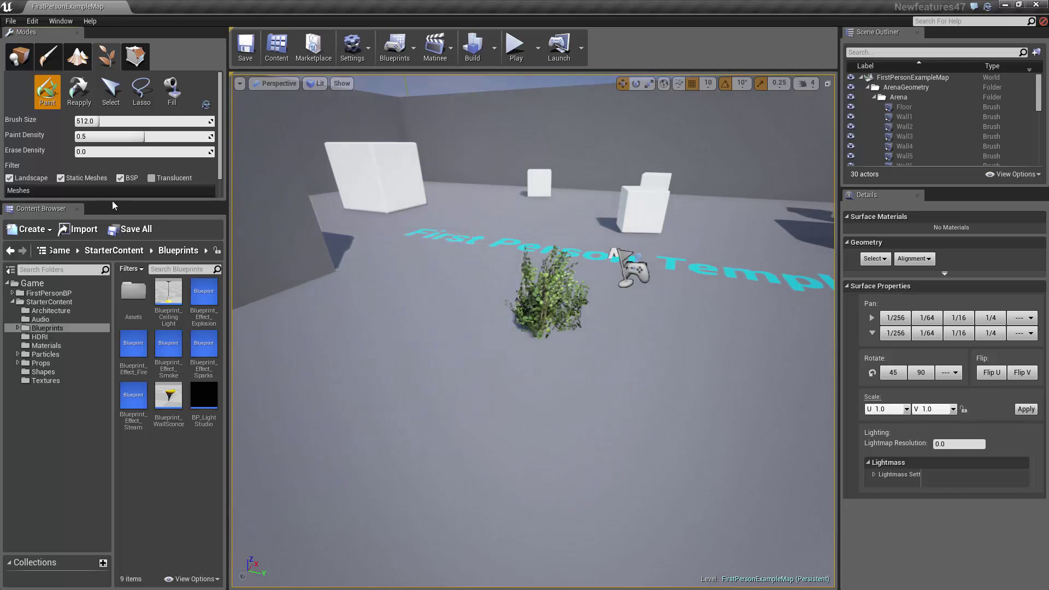
- Enlarge the foliage mesh list and add SM_Bush from the StarterContent Props folder as a foliage type
drag(116, 202, 117, 350)
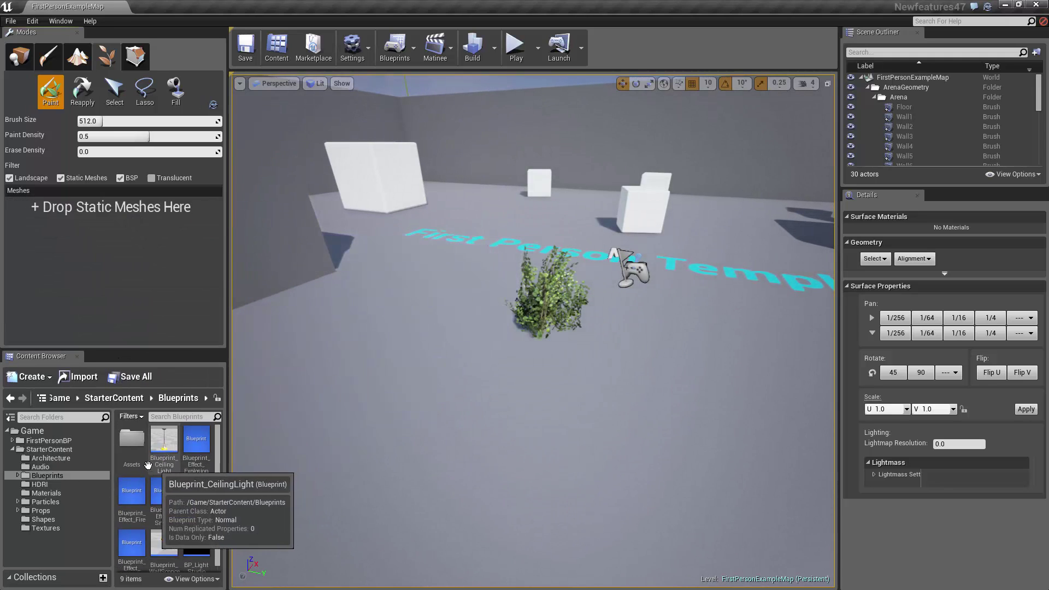
click(40, 510)
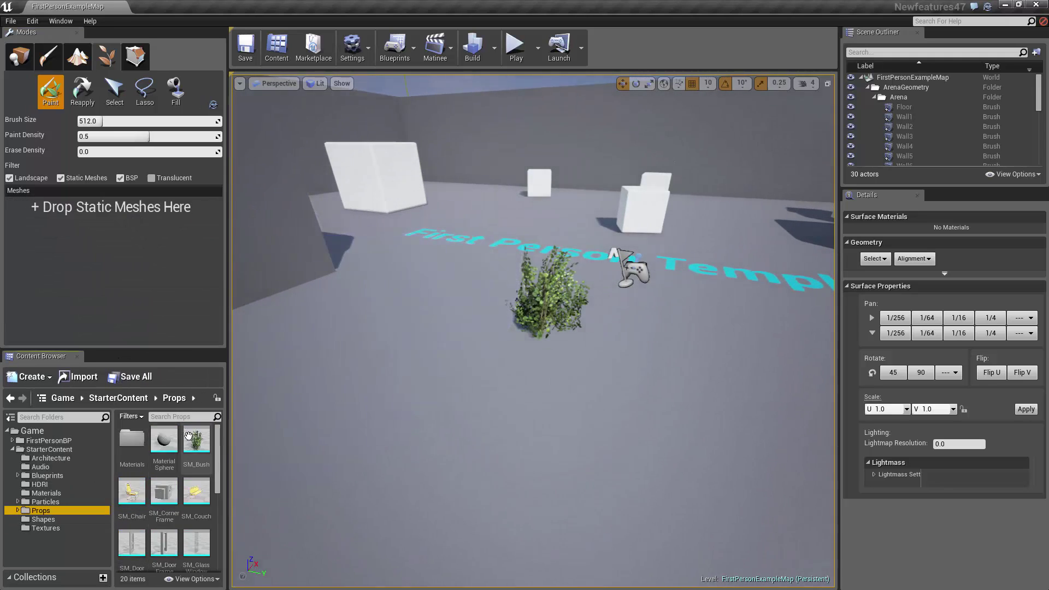
drag(196, 439, 156, 290)
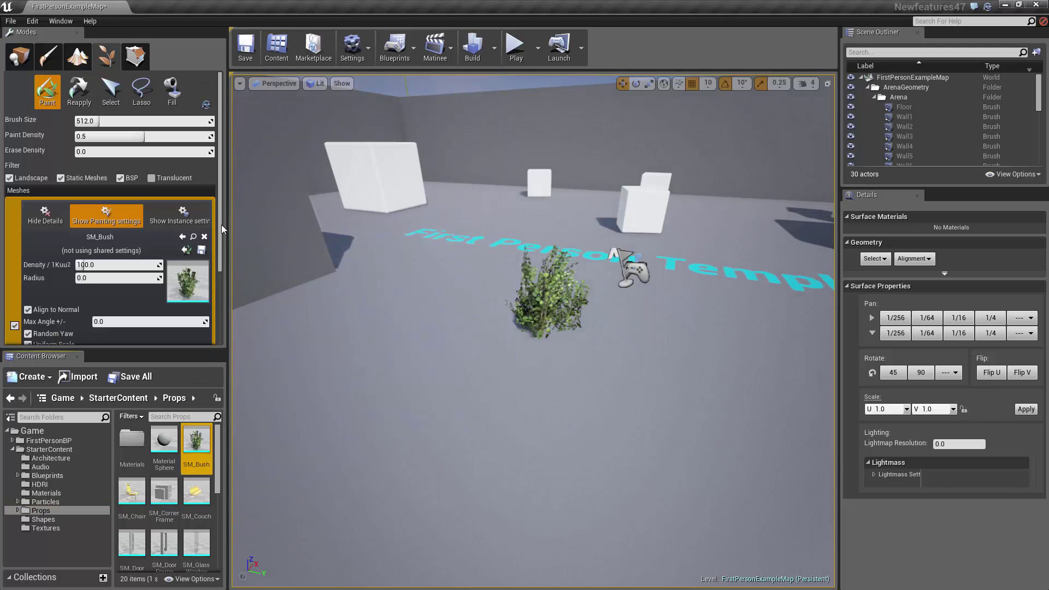
- Set the SM_Bush density to 20 and paint bushes across the arena floor with the 512 brush
drag(223, 224, 238, 189)
scroll(584, 363, down, 8)
scroll(543, 312, down, 4)
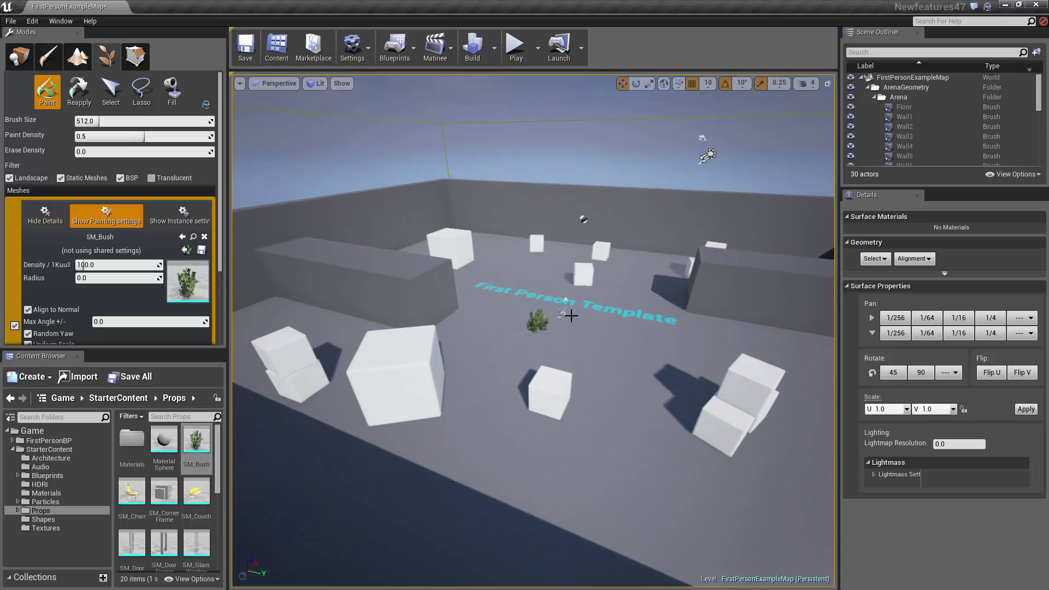
text(20)
key(Return)
mouse_move(617, 406)
mouse_down()
mouse_move(486, 440)
mouse_move(426, 295)
mouse_move(664, 355)
mouse_up()
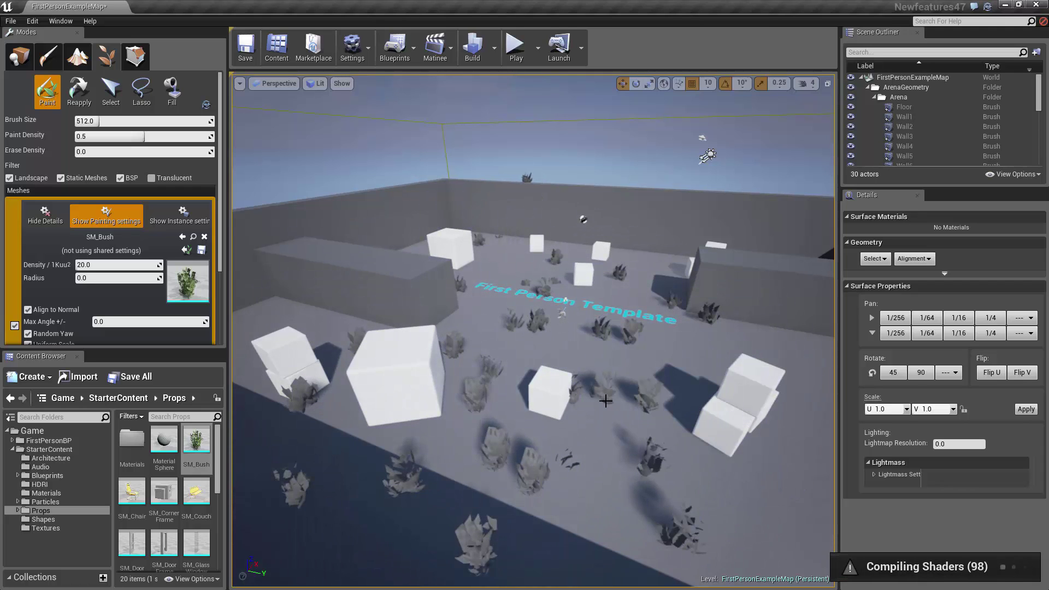
- Reduce the foliage brush size to 256 and paint more bushes around the arena floor
scroll(519, 380, down, 3)
alt+drag(518, 377, 512, 354)
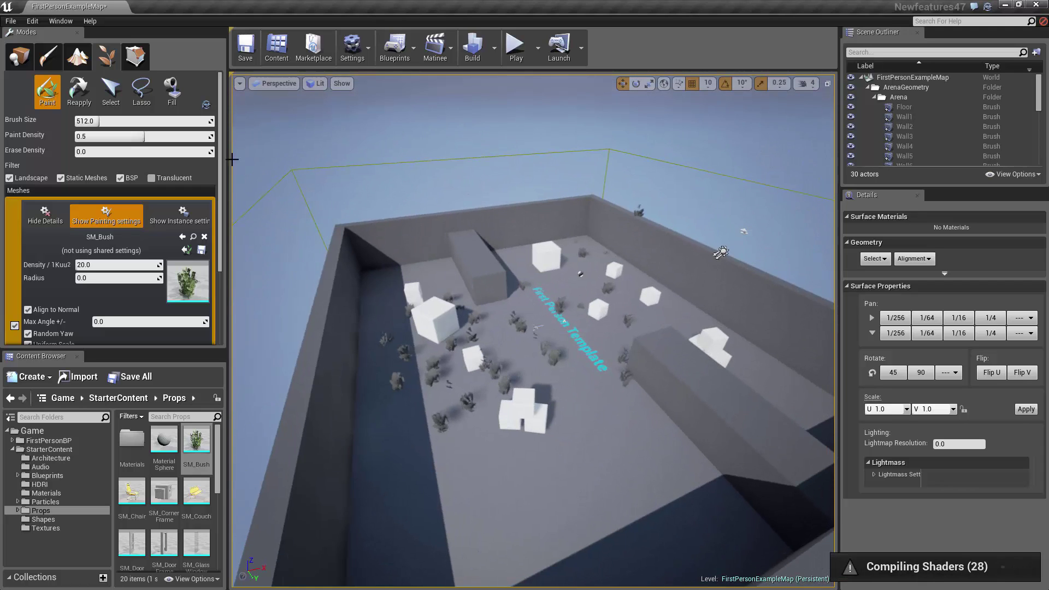
click(110, 120)
text(256)
key(Return)
drag(622, 441, 726, 319)
mouse_move(536, 278)
mouse_down()
mouse_move(382, 306)
mouse_move(462, 447)
mouse_up()
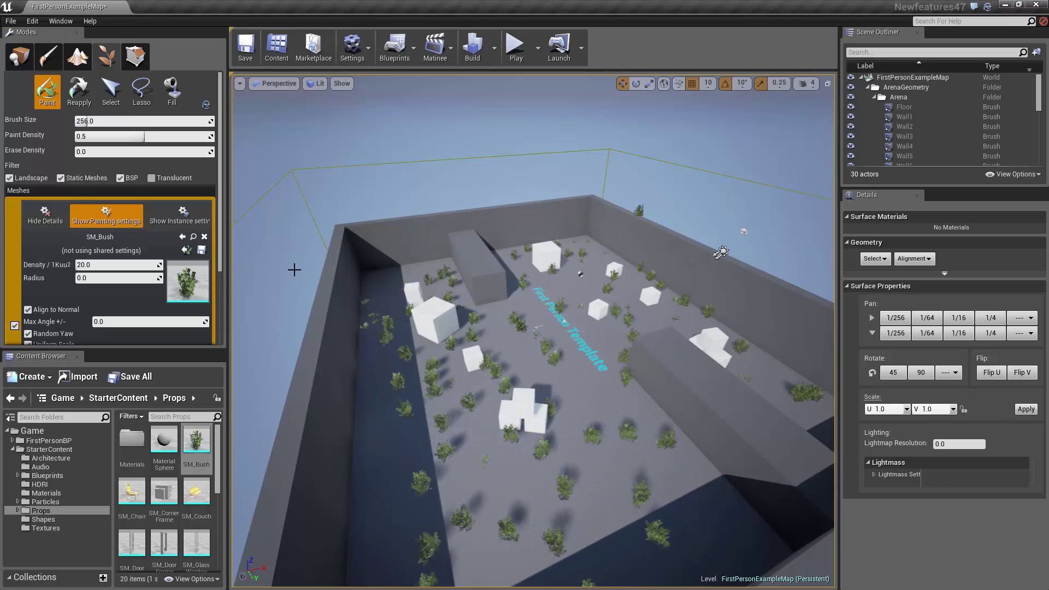
- Set the SM_Bush density to 40 and paint additional bushes over the arena floor and blocks
click(107, 264)
mouse_move(510, 480)
mouse_down()
mouse_move(486, 468)
mouse_move(475, 491)
mouse_move(467, 416)
mouse_move(503, 565)
mouse_move(604, 494)
mouse_move(680, 308)
mouse_up()
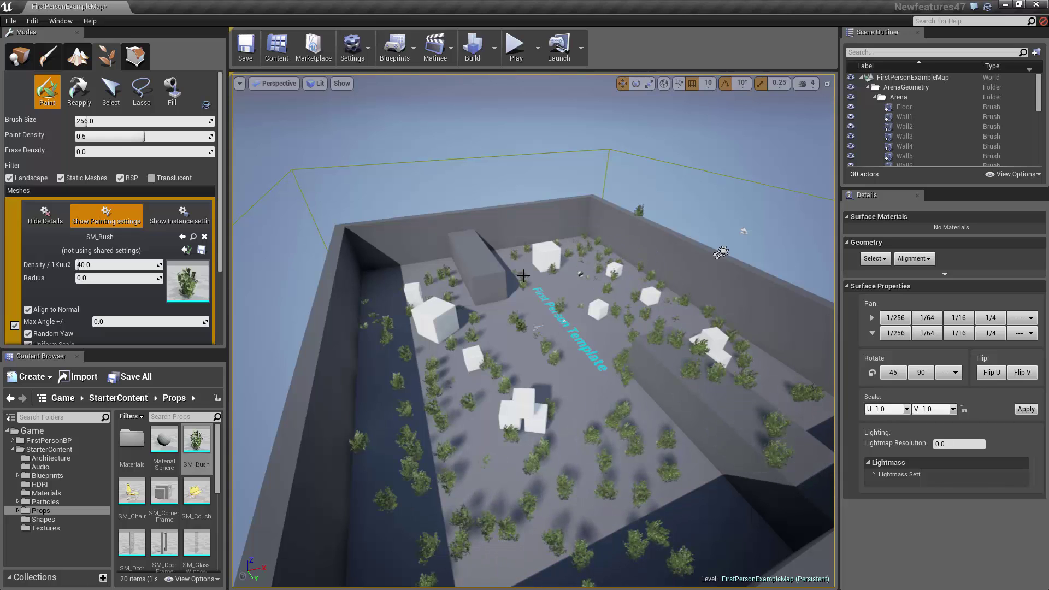
mouse_move(533, 293)
mouse_down()
mouse_move(483, 303)
mouse_move(391, 297)
mouse_up()
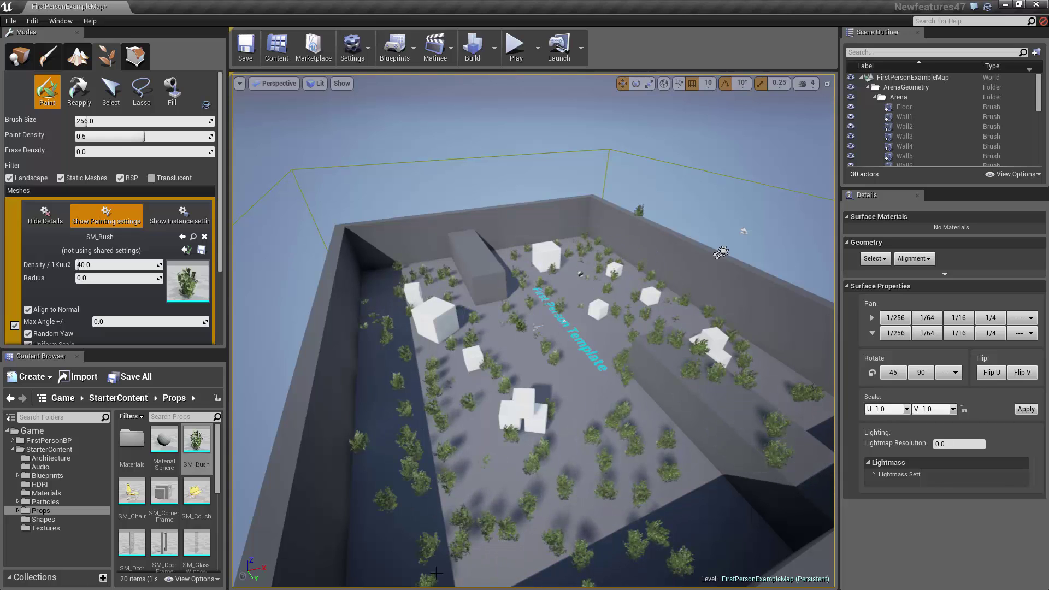
- Play the level in the editor and walk around the arena to examine the painted bushes
alt+drag(456, 557, 619, 538)
alt+drag(460, 374, 696, 358)
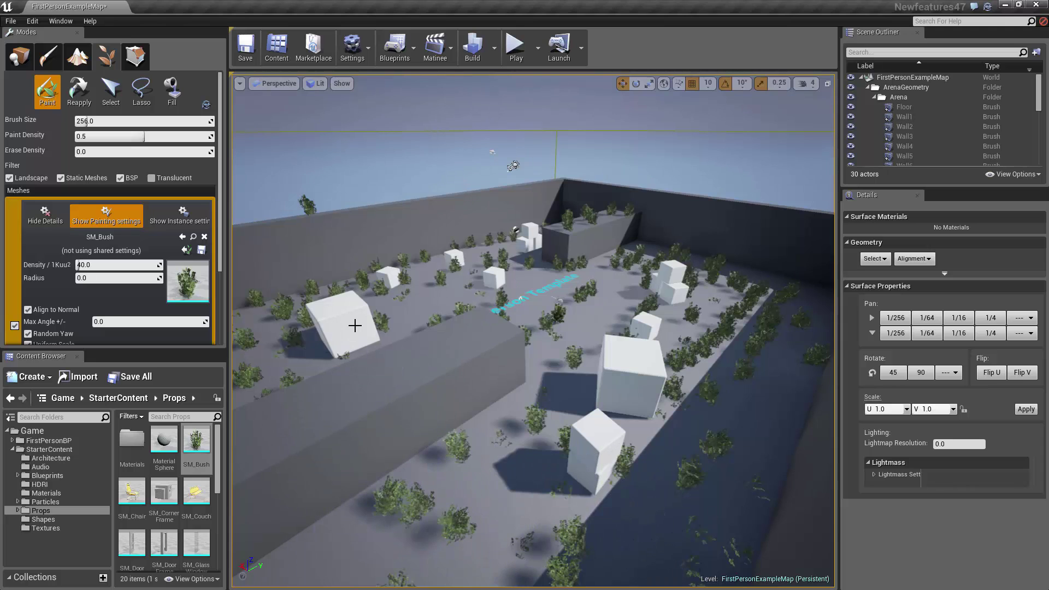
mouse_move(354, 322)
alt+mouse_down()
mouse_move(428, 368)
mouse_move(257, 297)
mouse_move(314, 416)
alt+mouse_up()
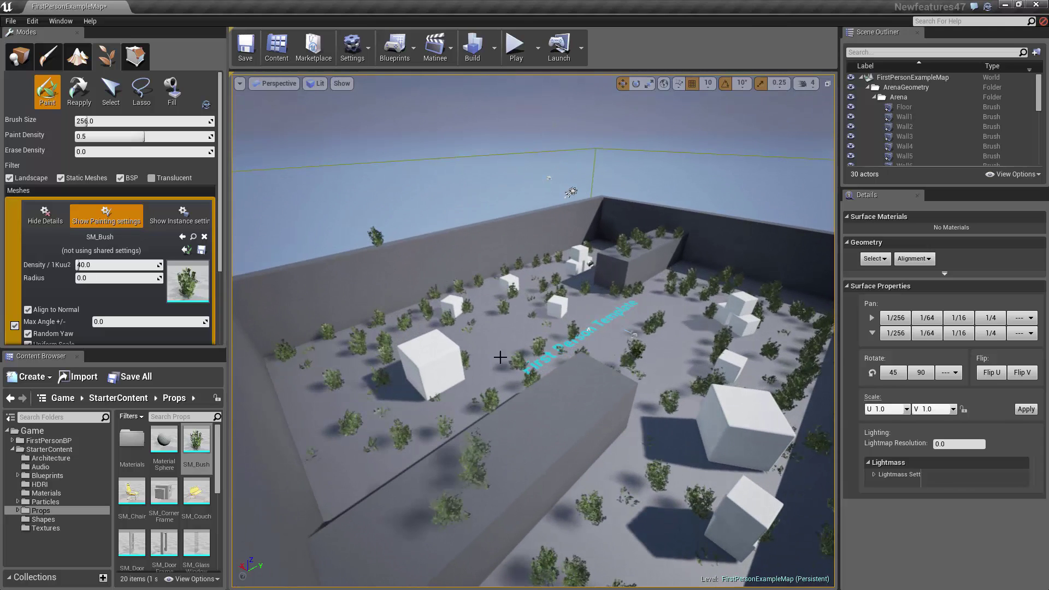
click(515, 46)
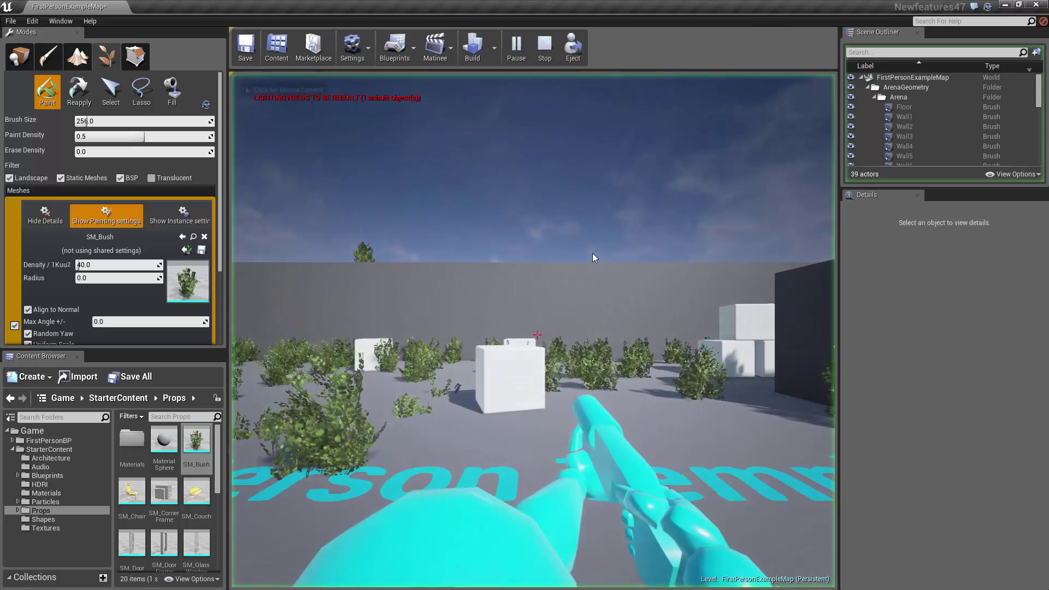
key(w)
key(d)
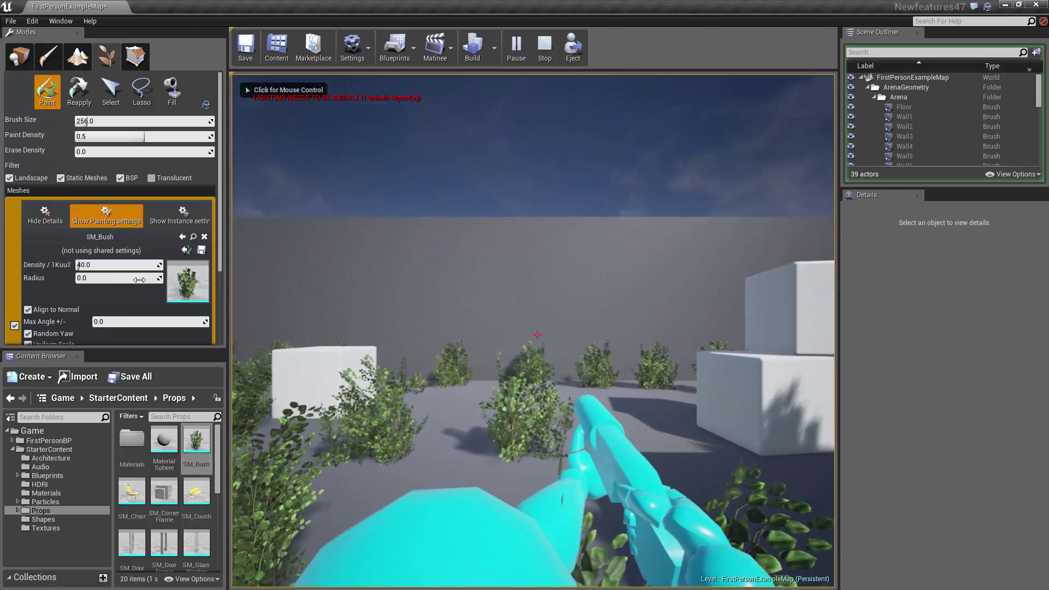
key(w)
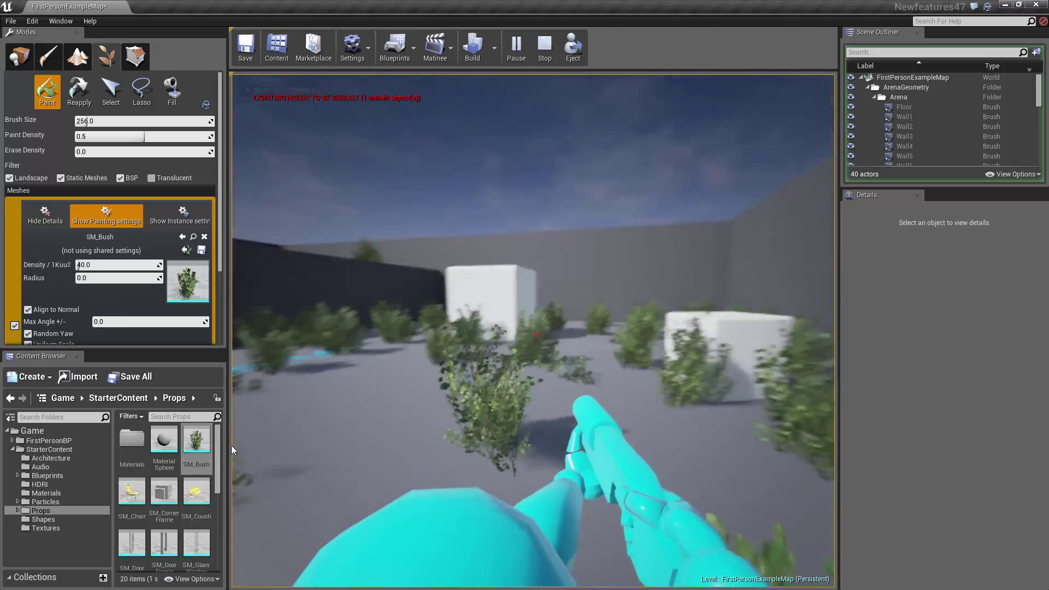
key(w)
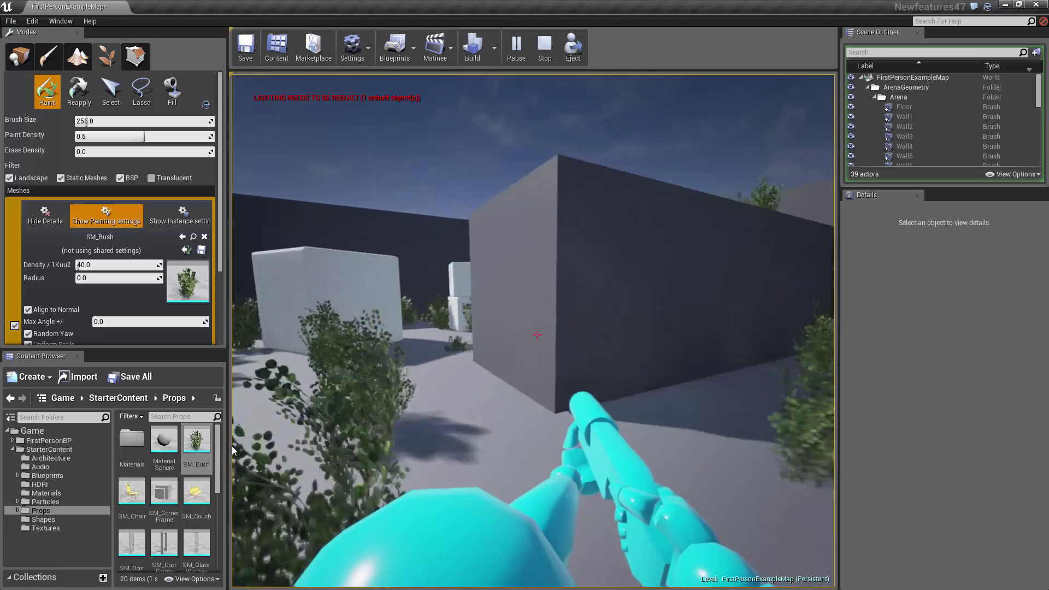
key(w)
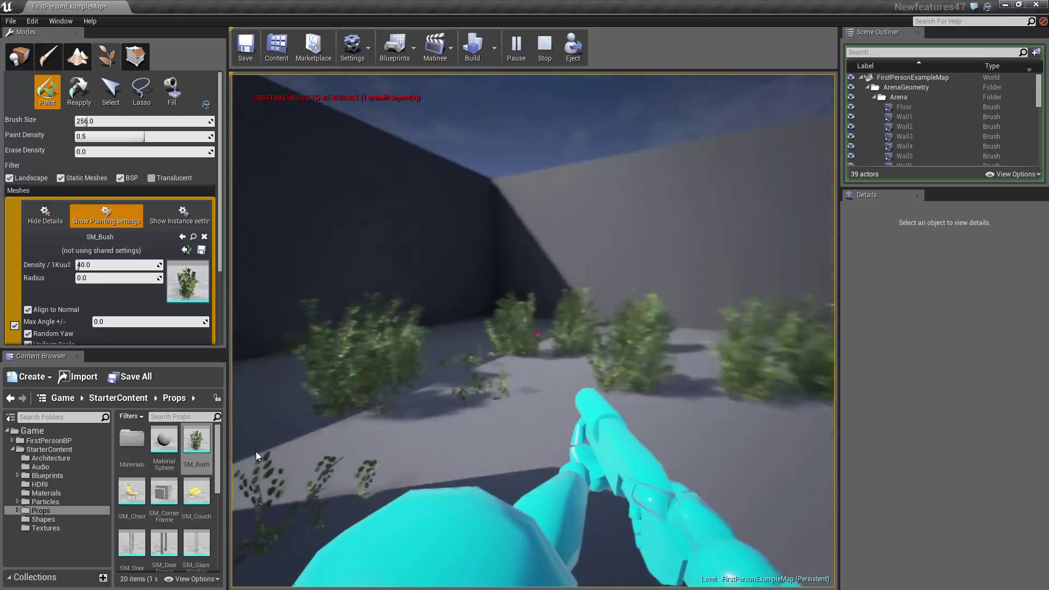
key(w)
- Turn on the frame rate counter with the console command Stat FPS
key(grave)
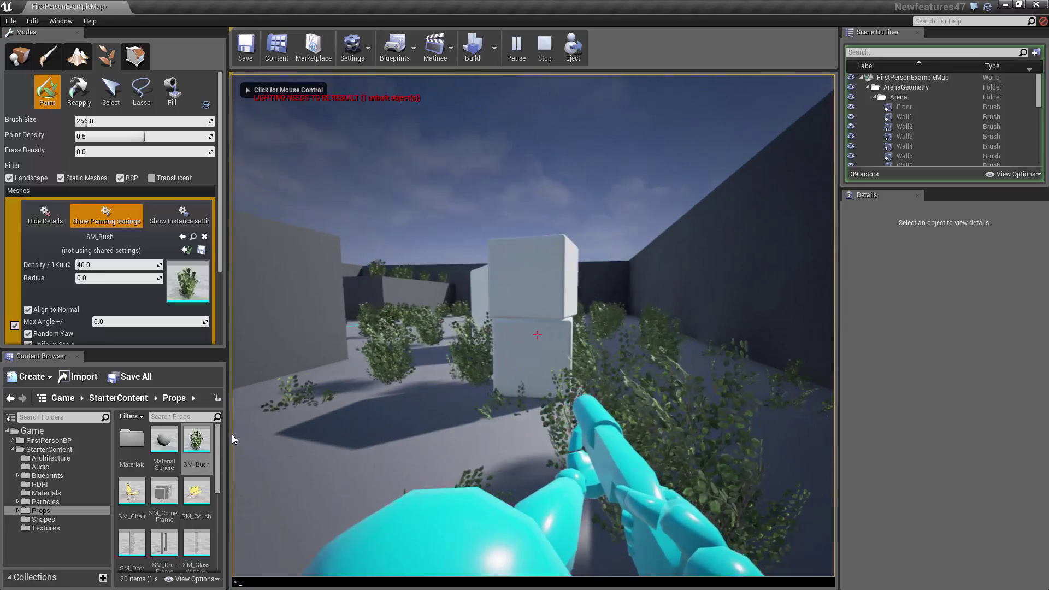
text(stat)
key(Up)
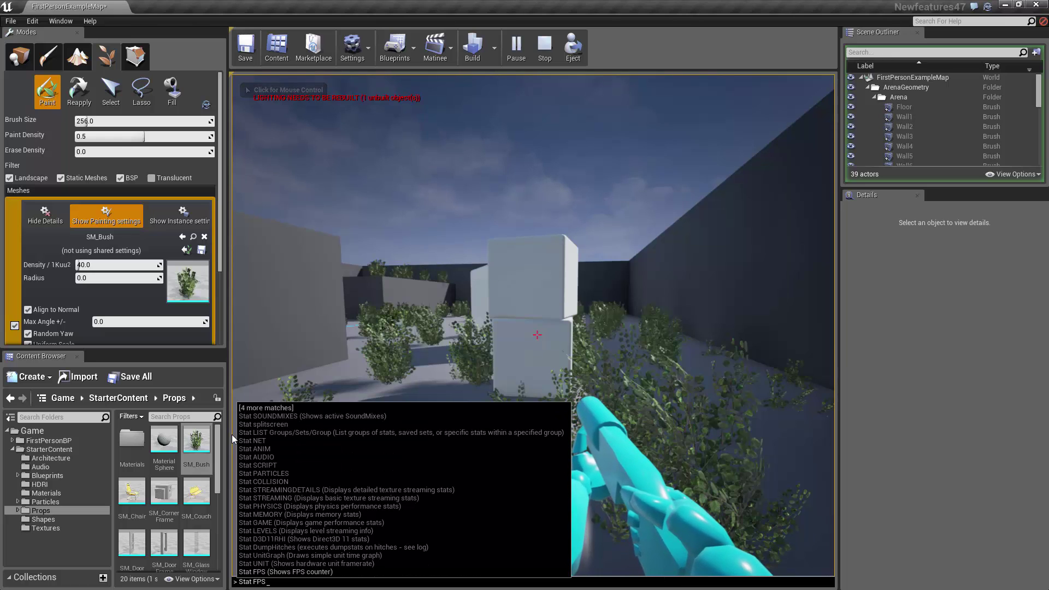
key(Return)
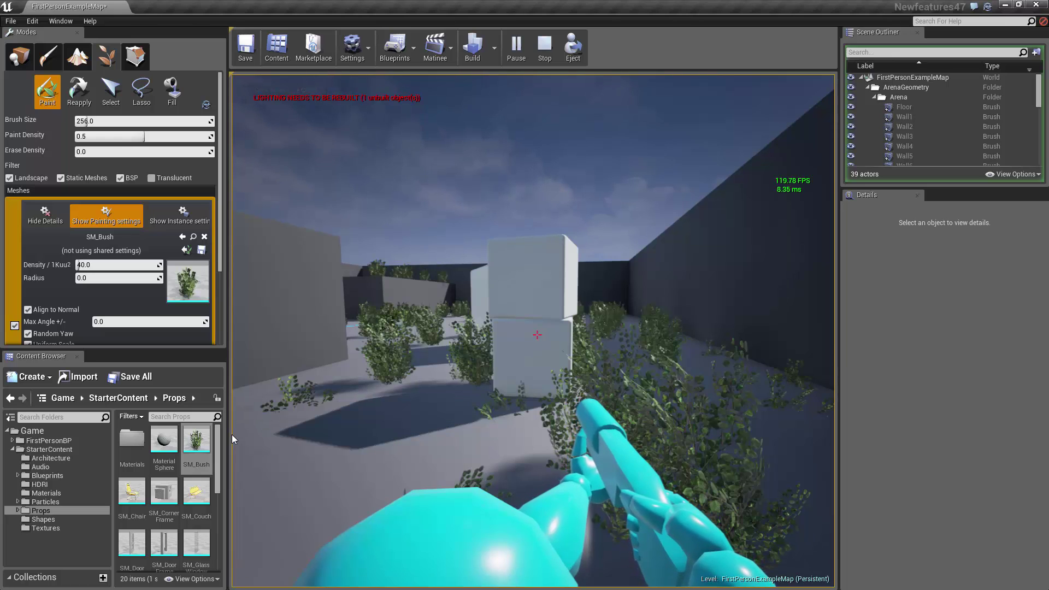
- Walk through the bushes while checking the frame rate, and end the play session
key(w)
key(d)
key(w)
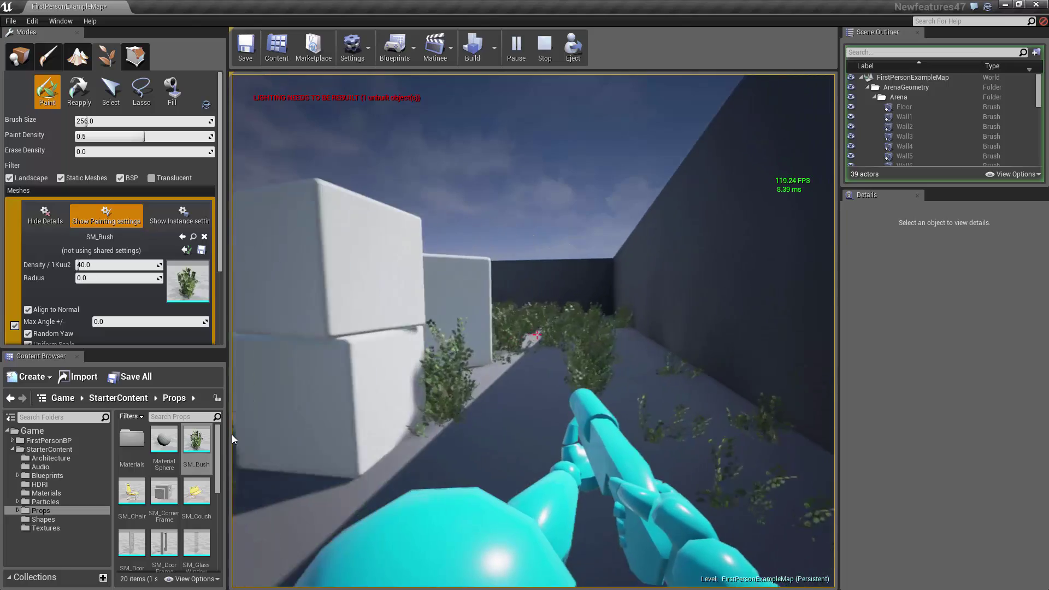
key(s)
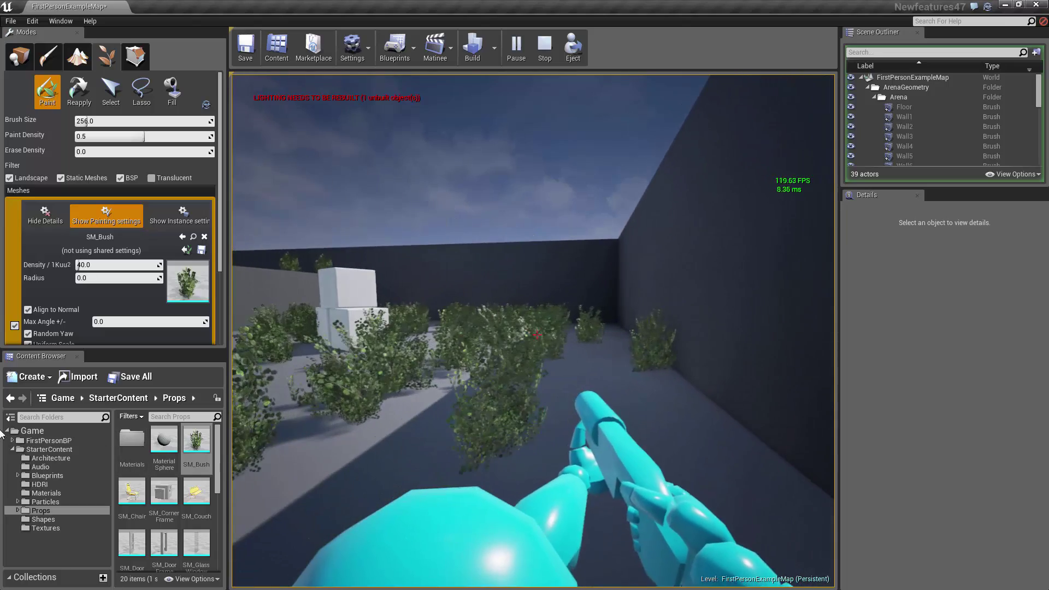
click(393, 367)
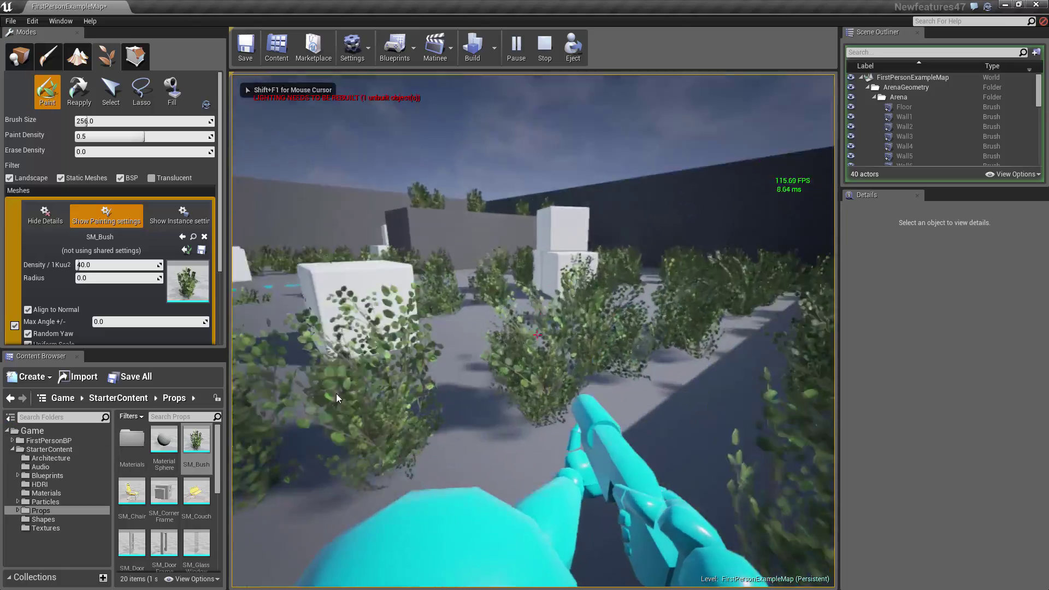
key(w)
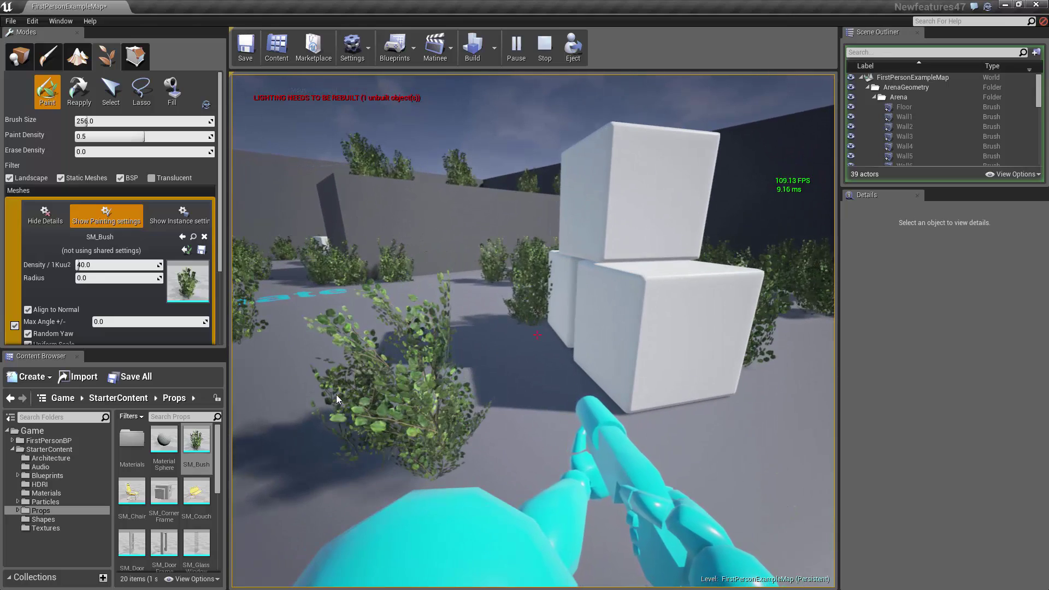
key(w)
key(w)
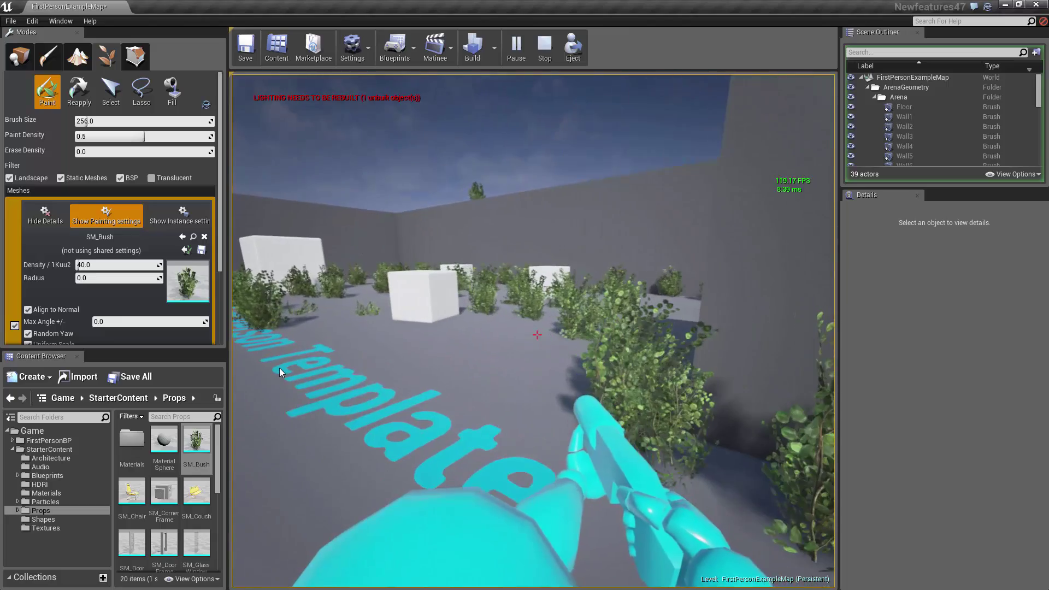
key(Escape)
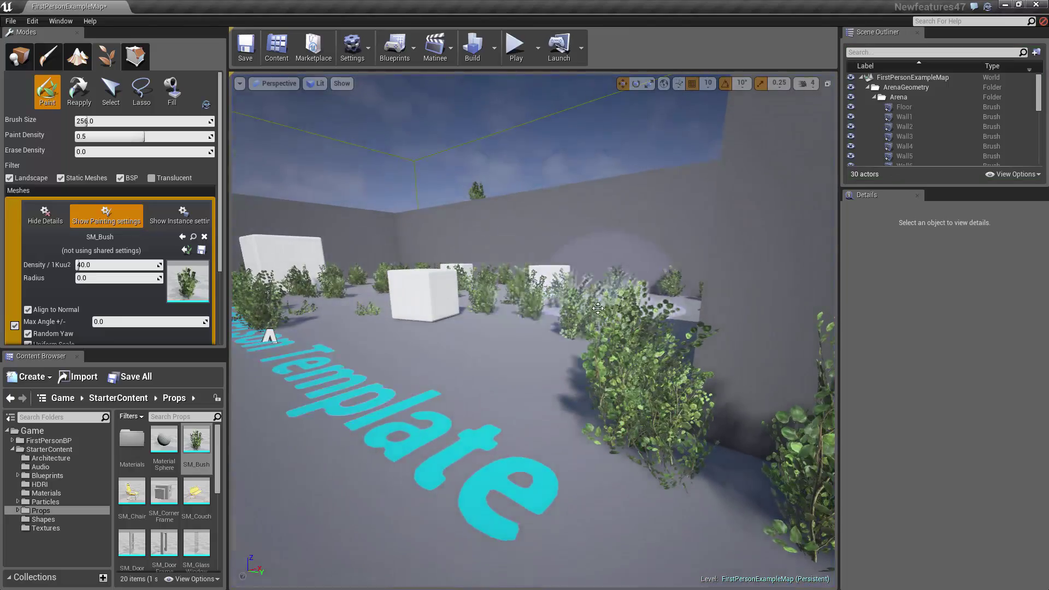
- Examine the bushes and their shadows in the editor and review the SM_Bush painting settings
key(s)
mouse_move(494, 418)
right_down()
mouse_move(488, 432)
mouse_move(515, 446)
mouse_move(382, 405)
right_up()
key(s)
key(d)
right_drag(512, 379, 372, 220)
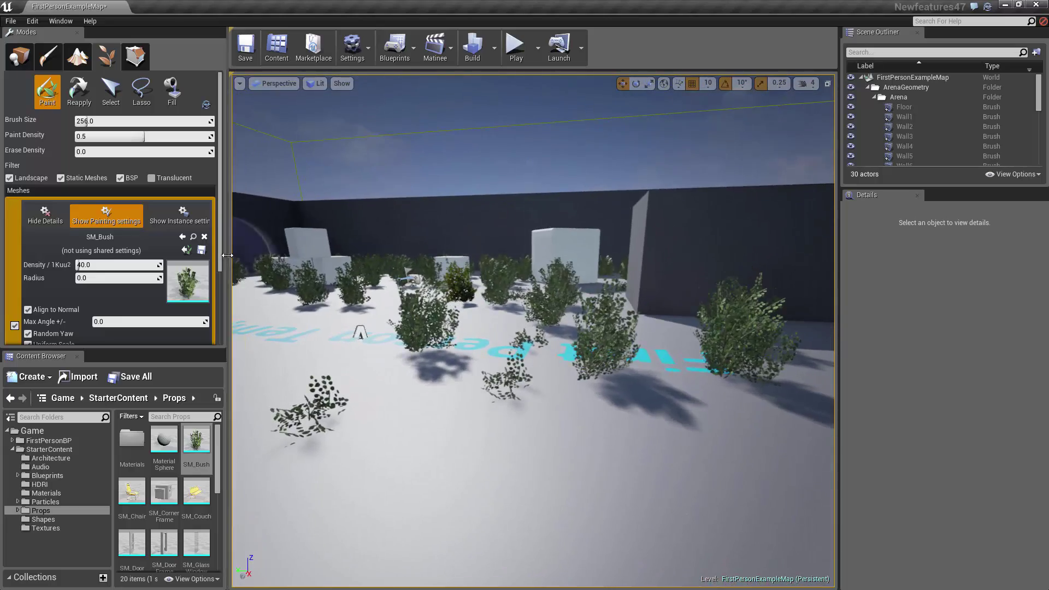
drag(227, 255, 278, 255)
scroll(272, 237, down, 3)
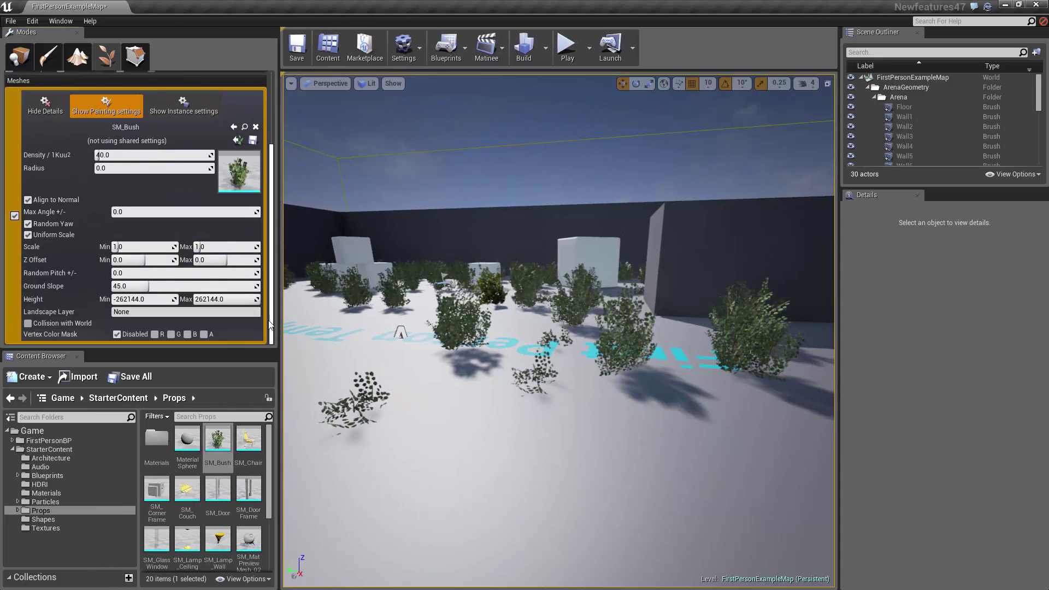
right_drag(494, 386, 502, 360)
- Enable the light map resolution override in the SM_Bush instance settings and set it to 16
click(183, 106)
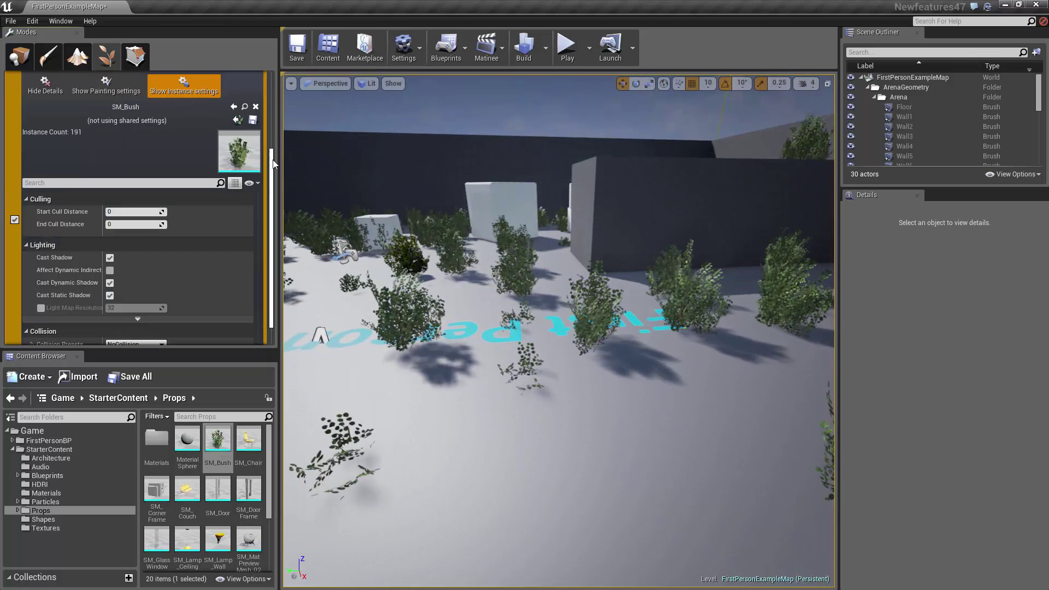
drag(273, 163, 275, 179)
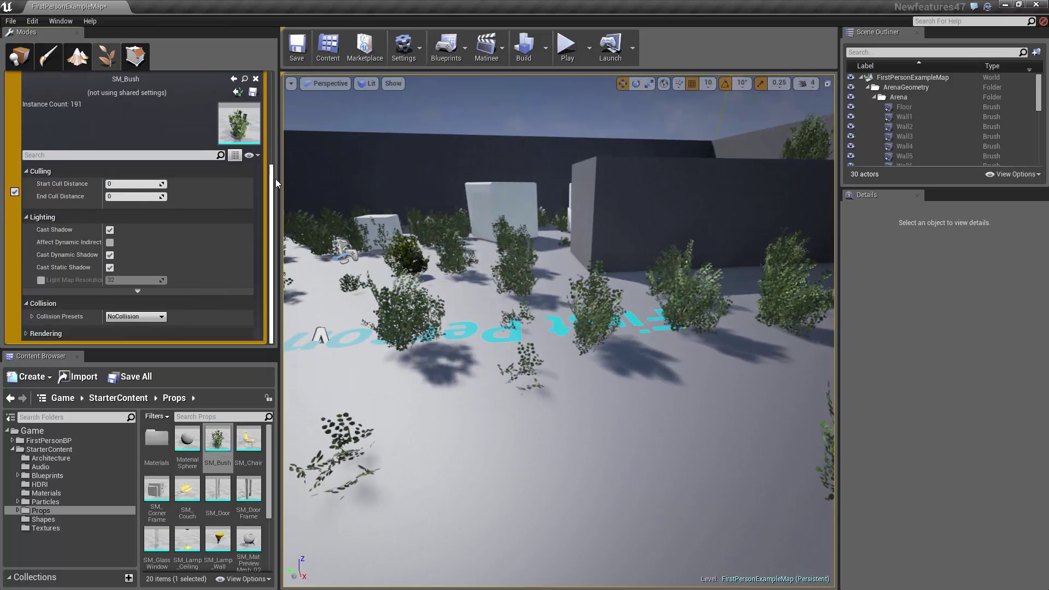
click(41, 280)
click(131, 280)
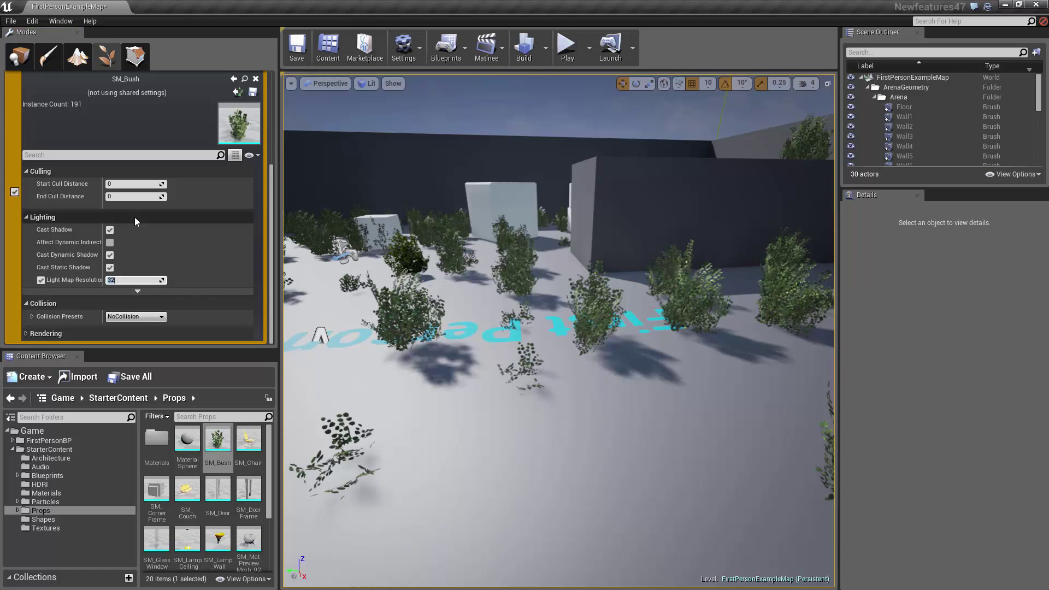
text(16)
key(Return)
- Build only the lighting for the level and inspect the baked shadows on the bushes
click(547, 54)
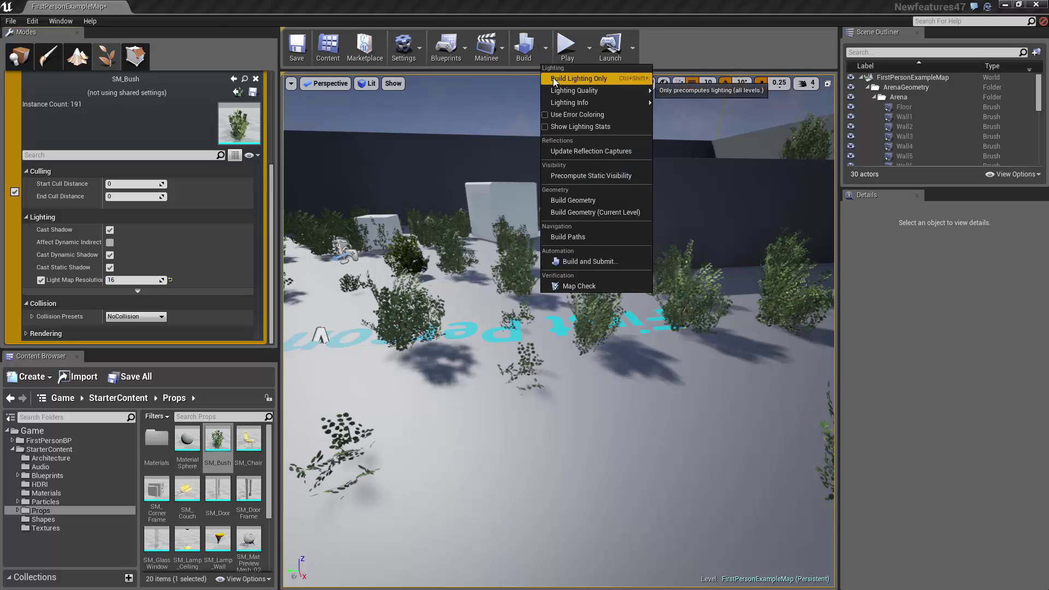
click(554, 82)
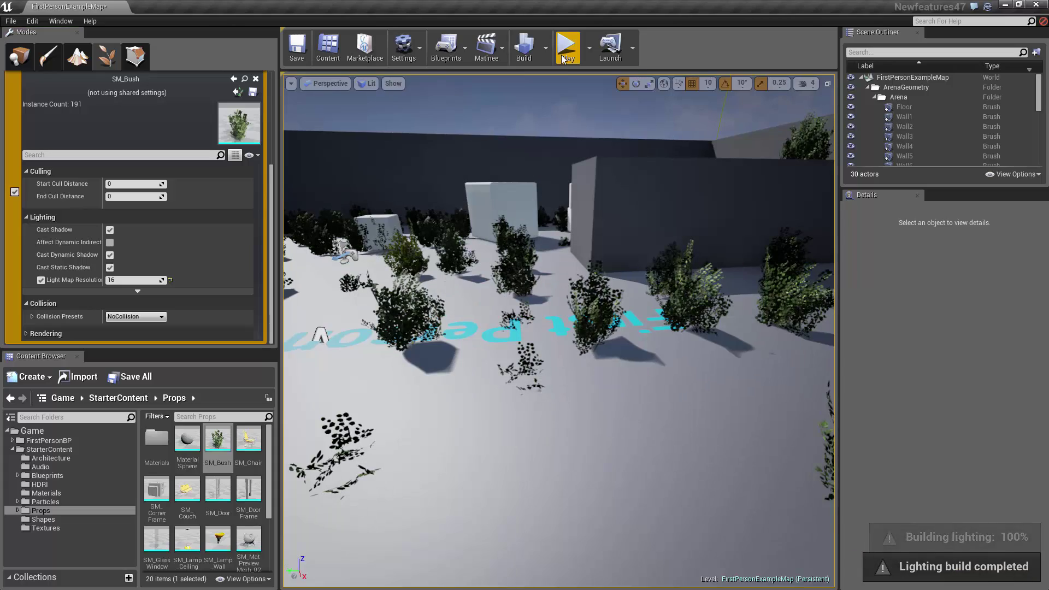
scroll(604, 310, up, 3)
scroll(604, 310, up, 2)
right_drag(604, 311, 733, 409)
right_drag(787, 435, 575, 348)
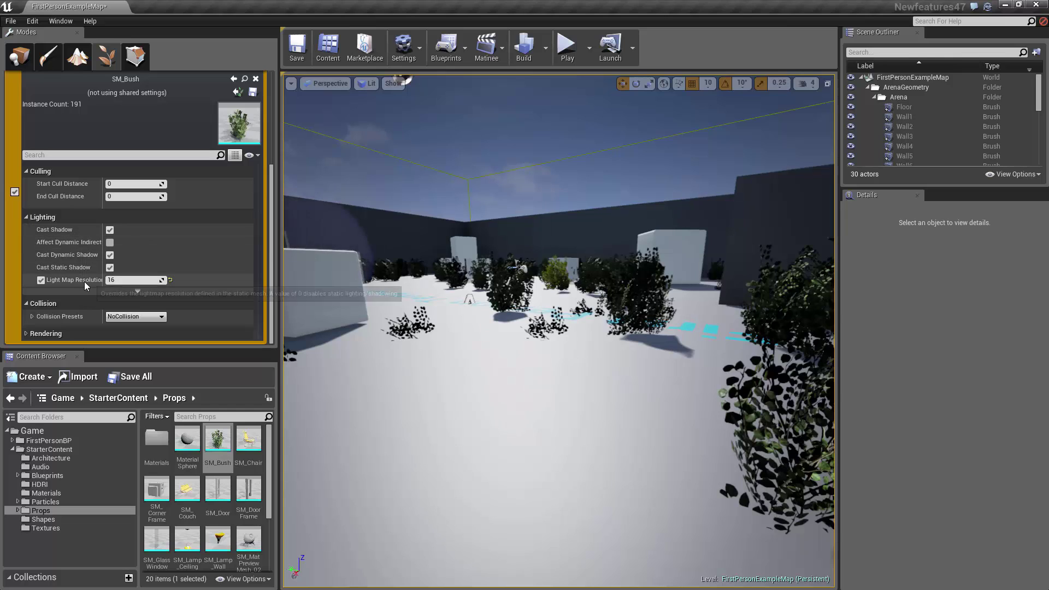
- Set the light map resolution override for the SM_Bush foliage to 4
mouse_move(83, 280)
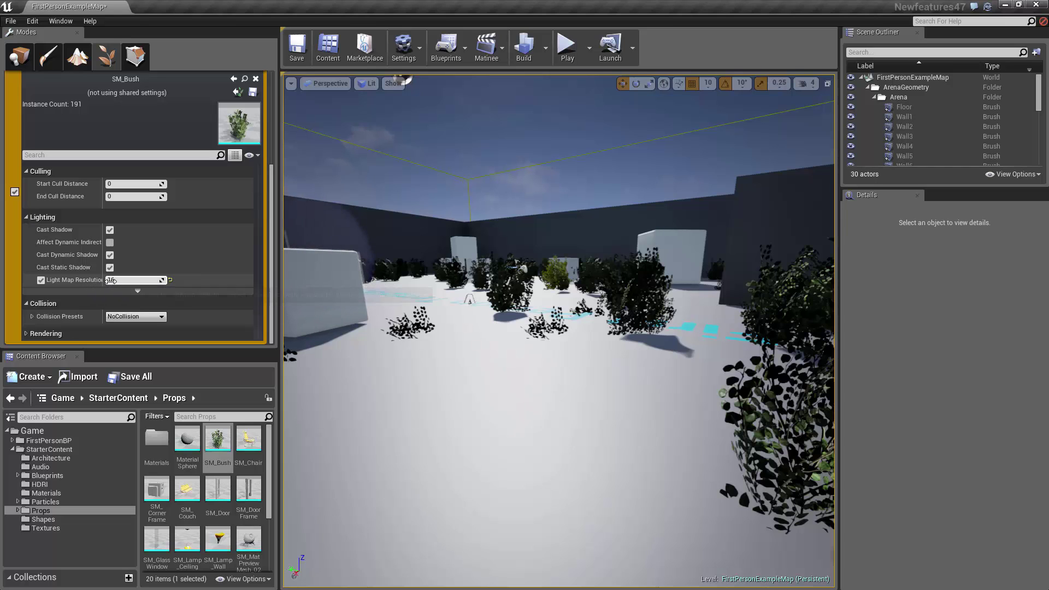
click(134, 280)
text(4)
key(Return)
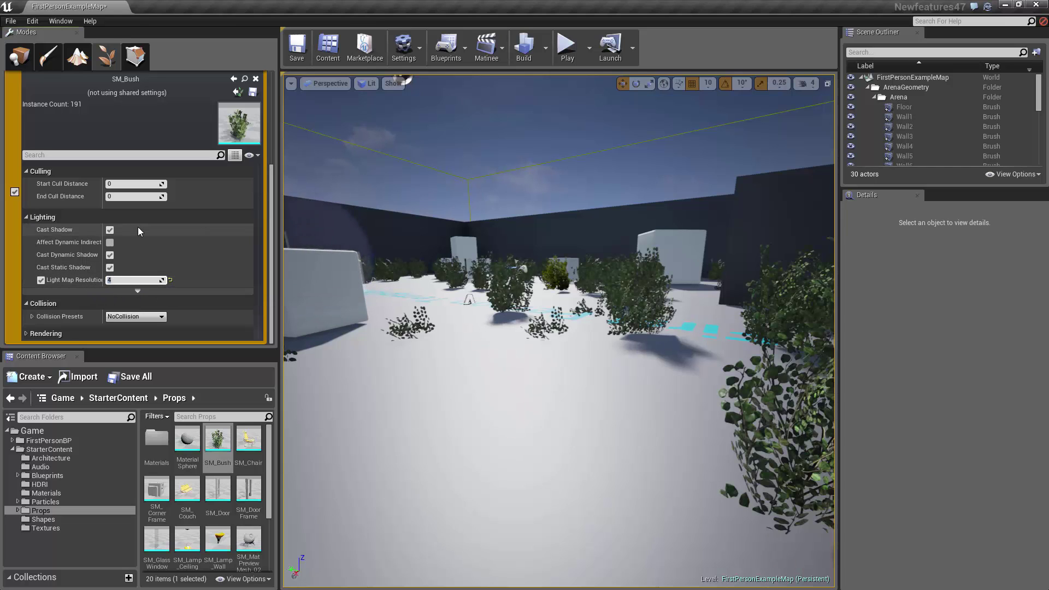
- Build only the lighting for the level and inspect the baked shadows of the bushes across the arena
right_drag(541, 299, 380, 277)
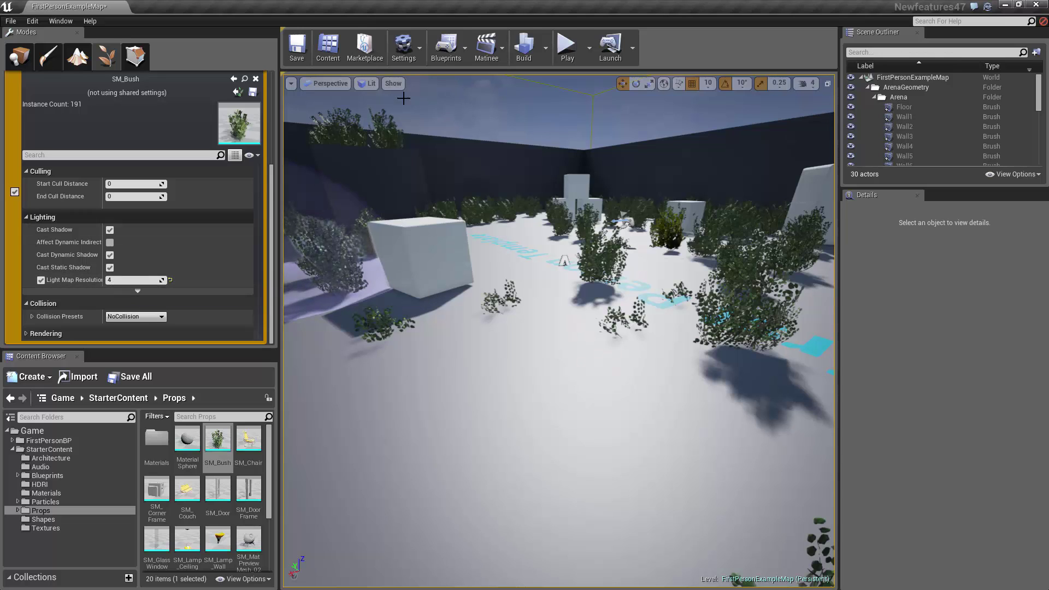
click(546, 48)
click(555, 79)
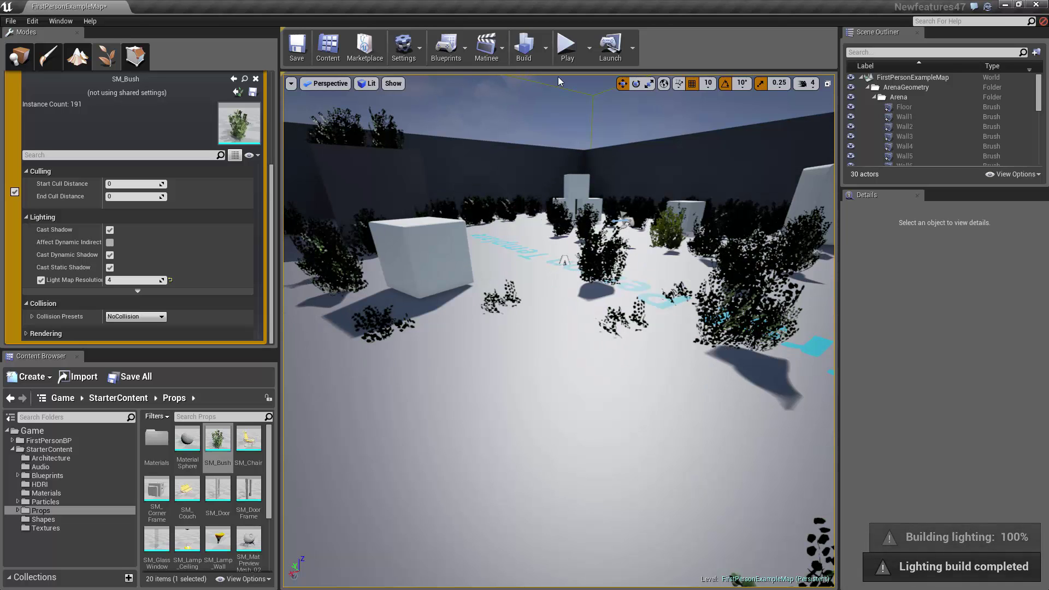
key(s)
right_drag(699, 350, 369, 218)
key(s)
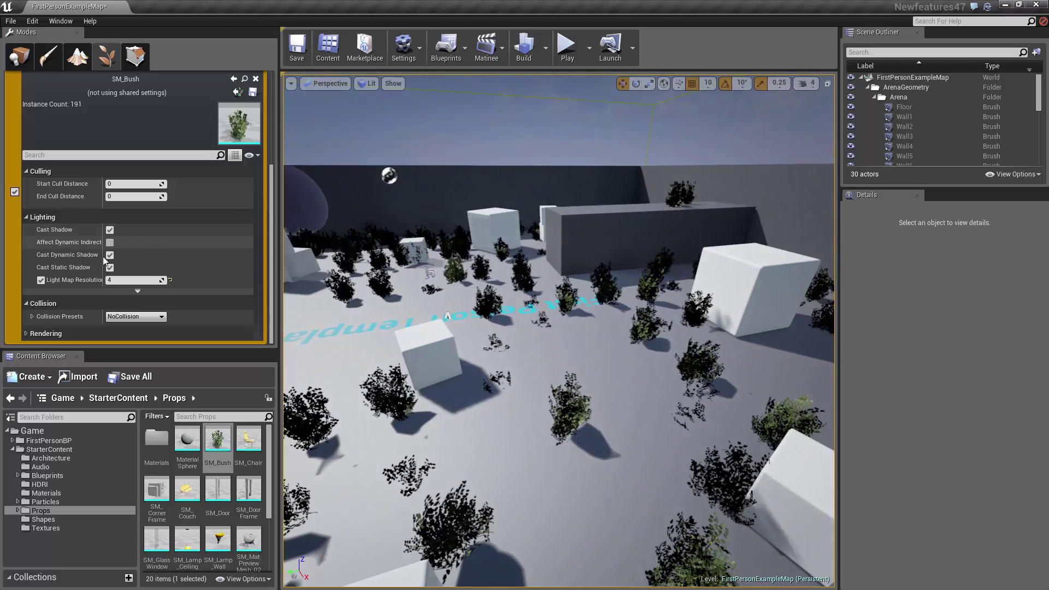
- Toggle Cast Static Shadow for SM_Bush while comparing the bush shadows, leaving the option disabled
click(110, 267)
click(110, 267)
right_drag(528, 355, 530, 263)
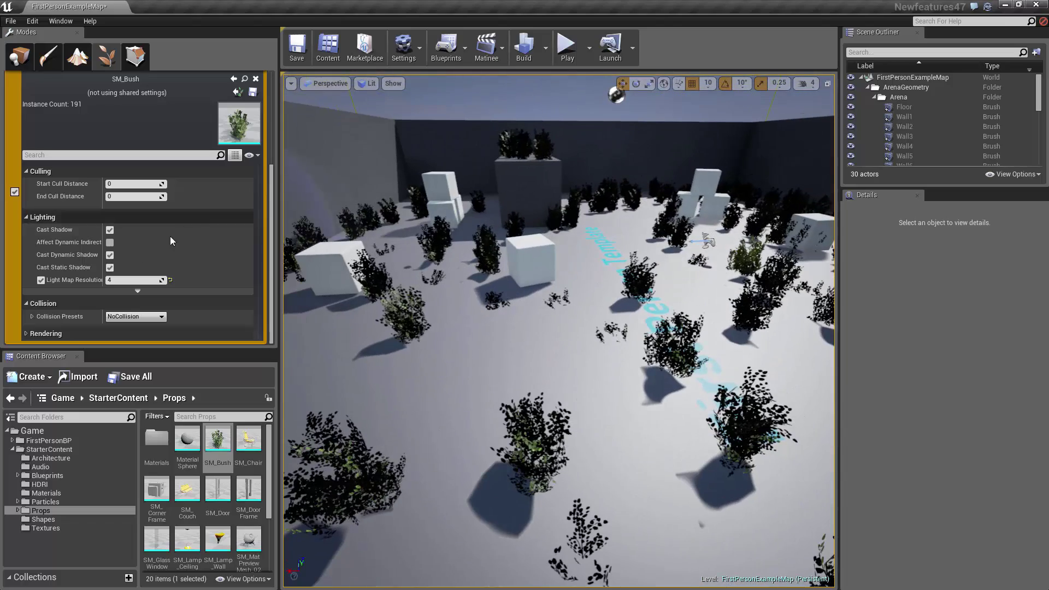
click(109, 267)
right_drag(488, 344, 418, 314)
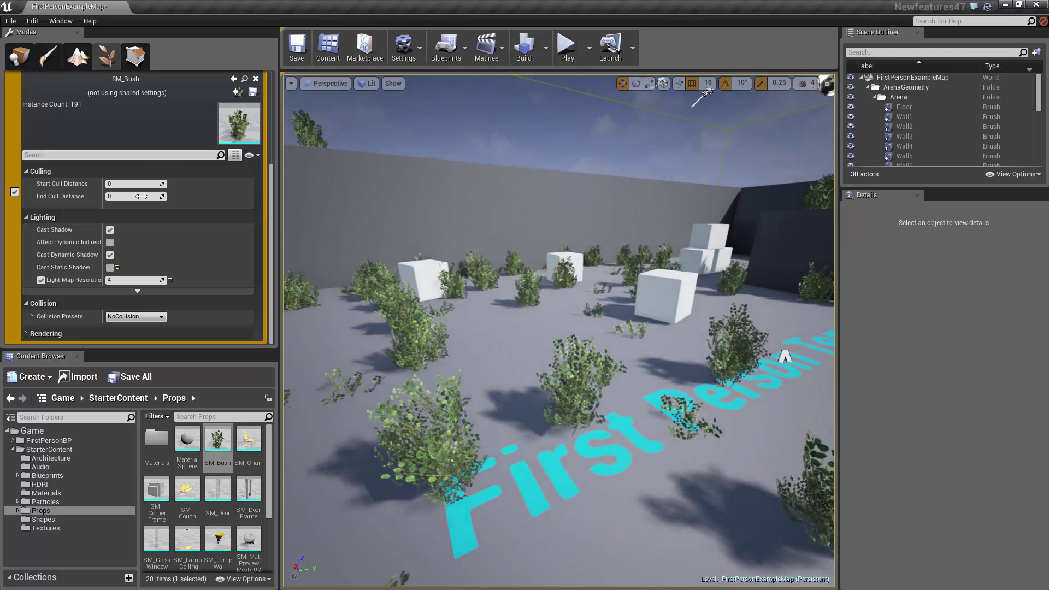
- Rebuild only the level lighting with static bush shadows disabled and examine the bushes up close and from a distance
click(545, 48)
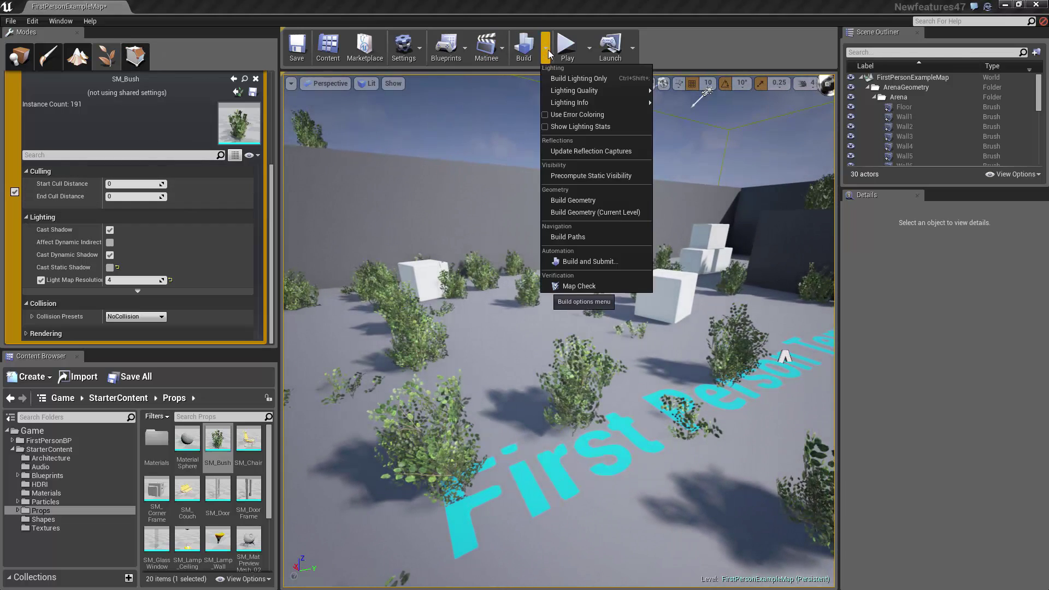
click(555, 79)
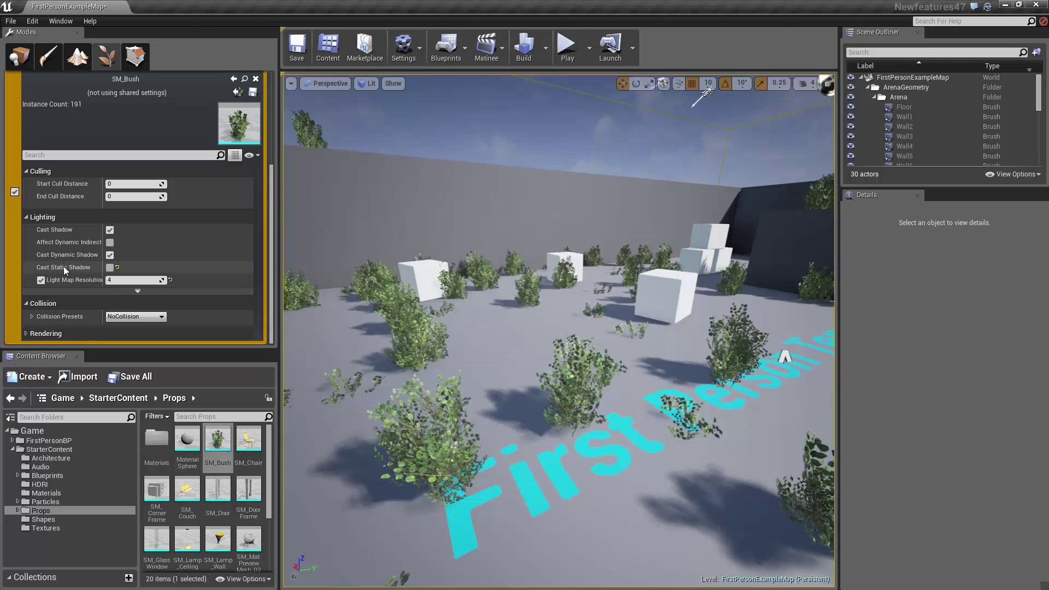
right_drag(561, 328, 599, 356)
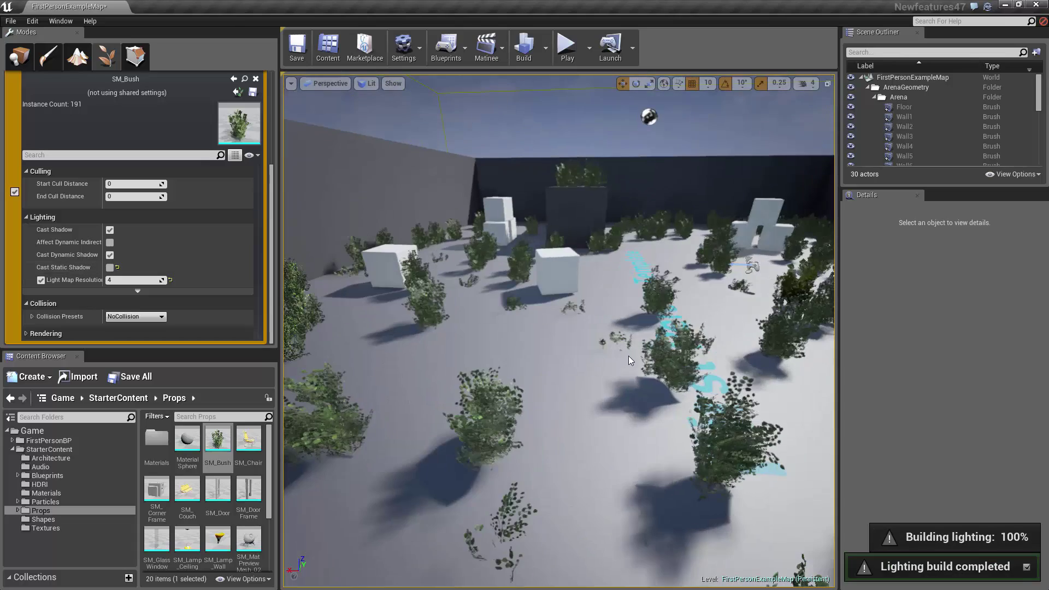
scroll(579, 319, down, 5)
scroll(675, 332, up, 8)
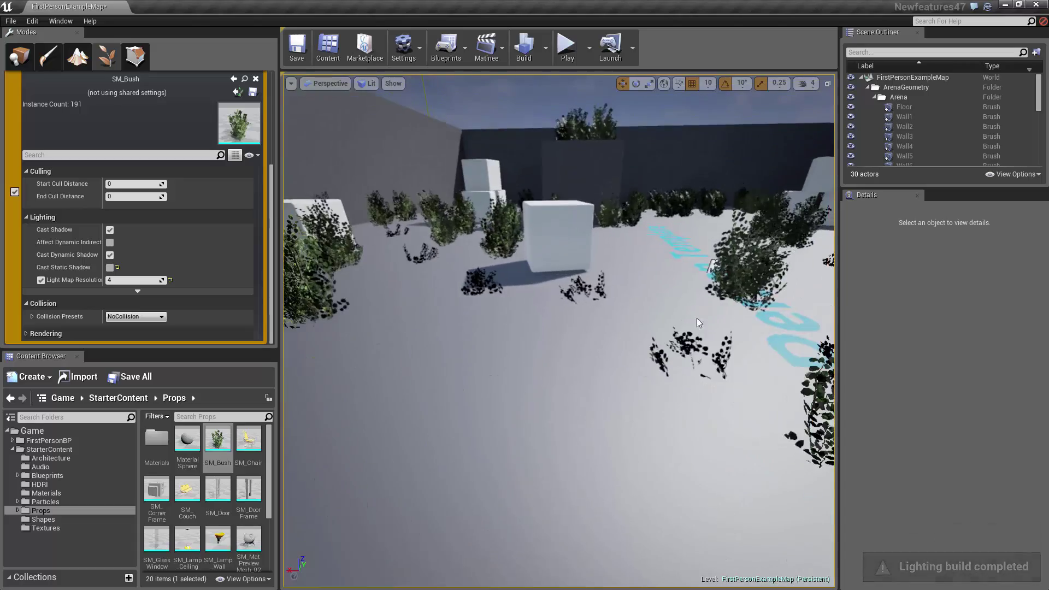
right_drag(675, 333, 405, 276)
- Enable Cast Static Shadow and disable Cast Dynamic Shadow for SM_Bush, and expand the advanced lighting options to review them
click(109, 268)
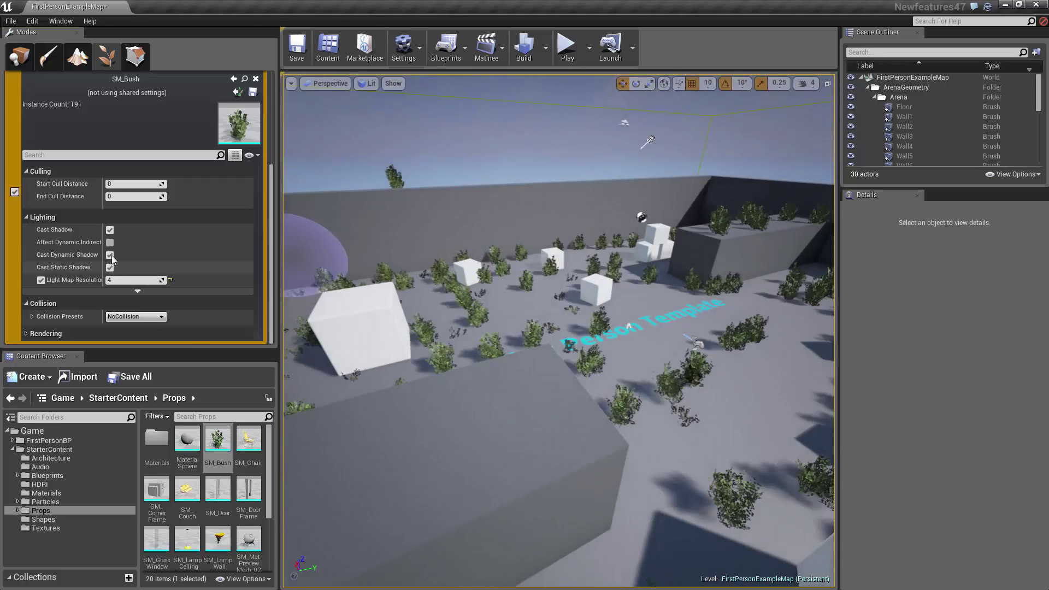
click(122, 279)
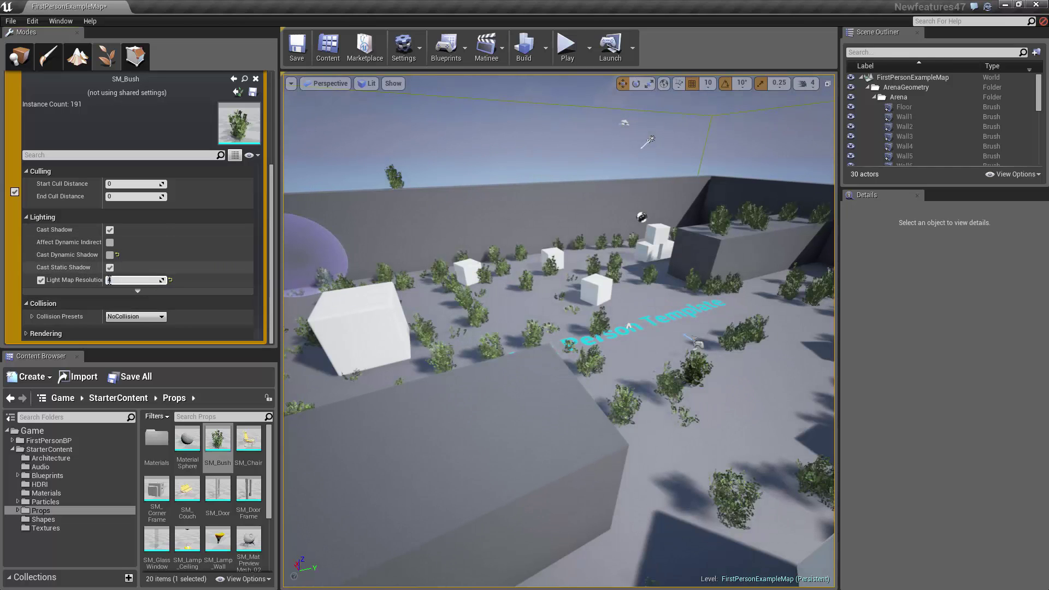
click(137, 292)
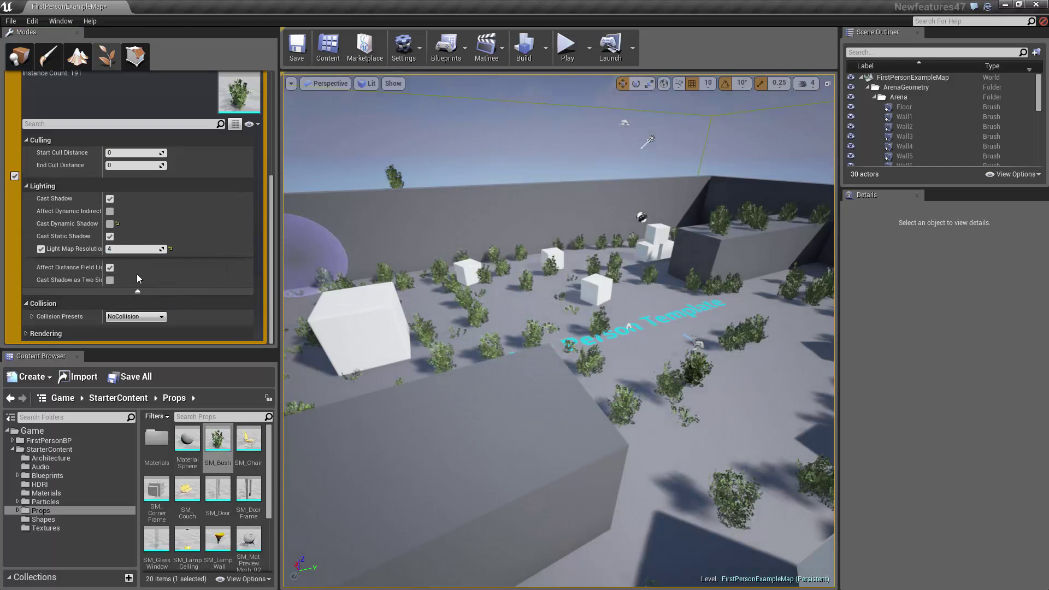
right_drag(559, 331, 600, 314)
key(w)
right_drag(558, 375, 397, 317)
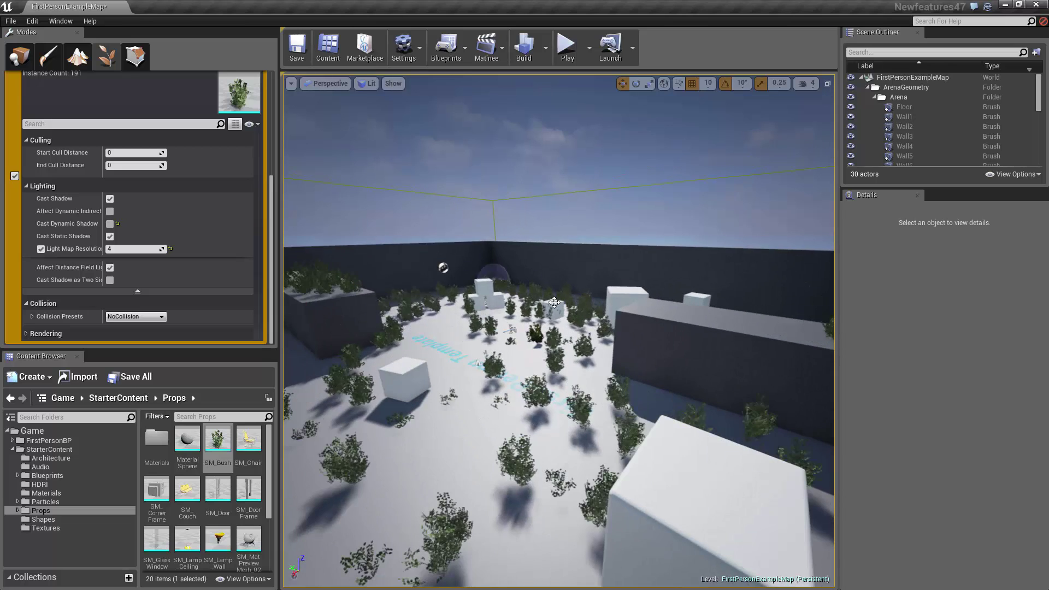
- Switch from foliage editing to placement mode and hide the brushes Wall1 to Wall5 of the arena
right_drag(571, 319, 523, 320)
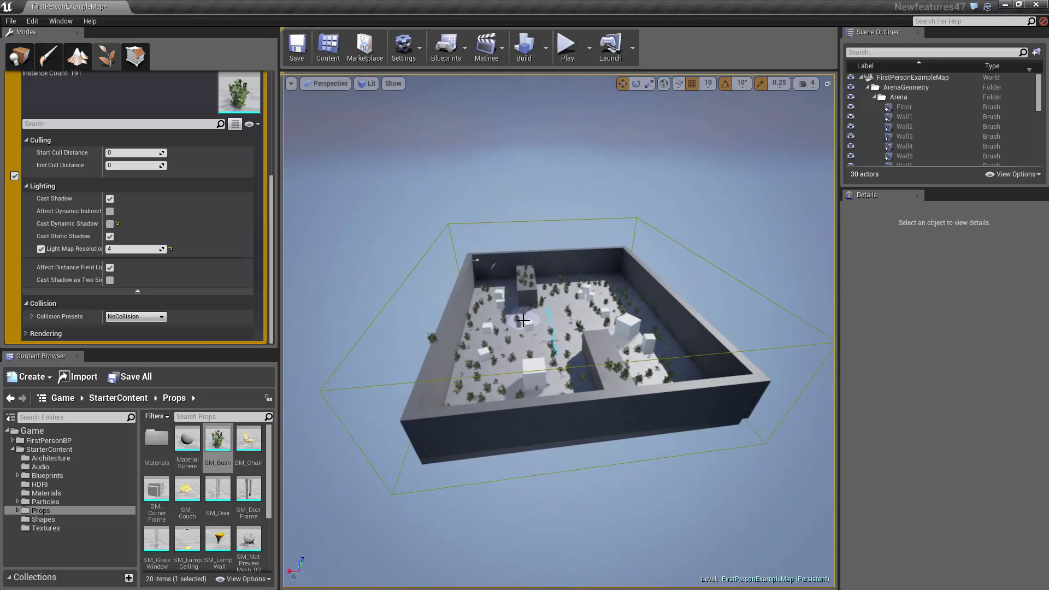
click(20, 56)
click(480, 305)
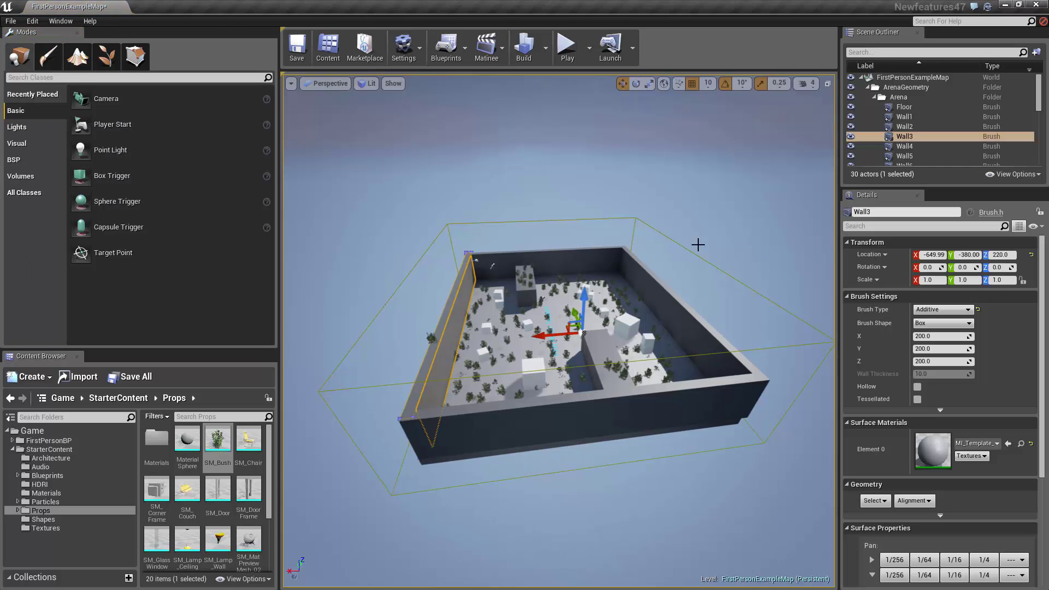
click(850, 116)
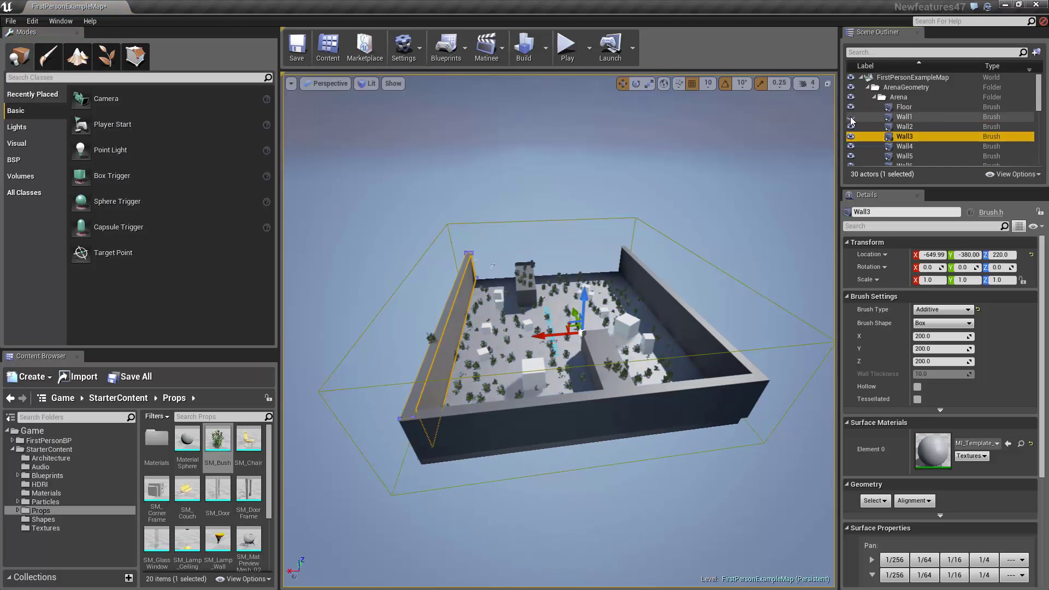
click(850, 126)
click(851, 136)
click(850, 146)
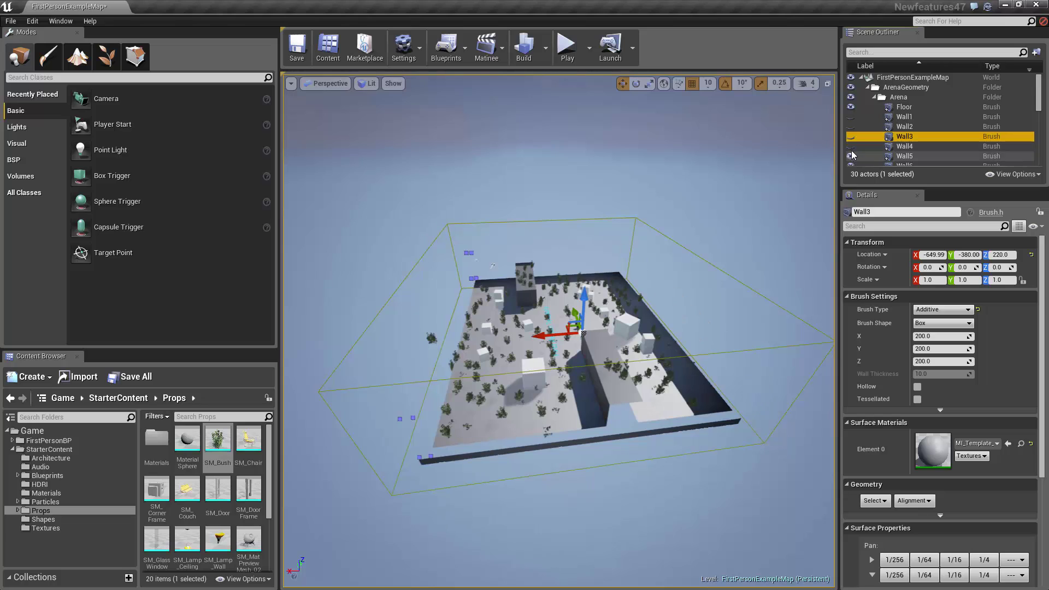
- Scale the Floor brush to 11.75 in X and Y and 3.0 in Z
click(565, 421)
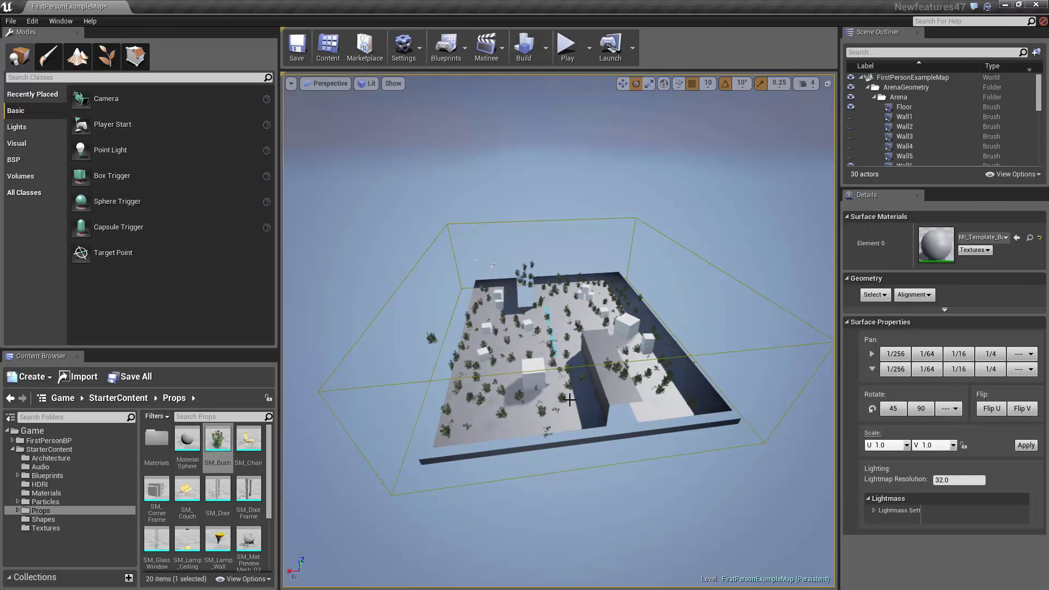
alt+drag(566, 393, 620, 338)
click(541, 340)
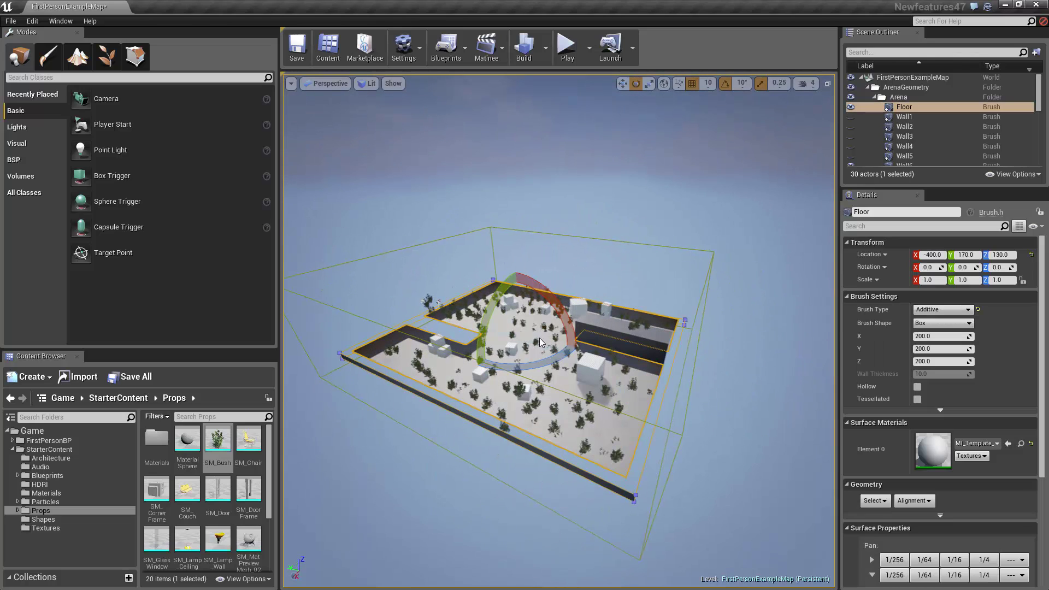
key(r)
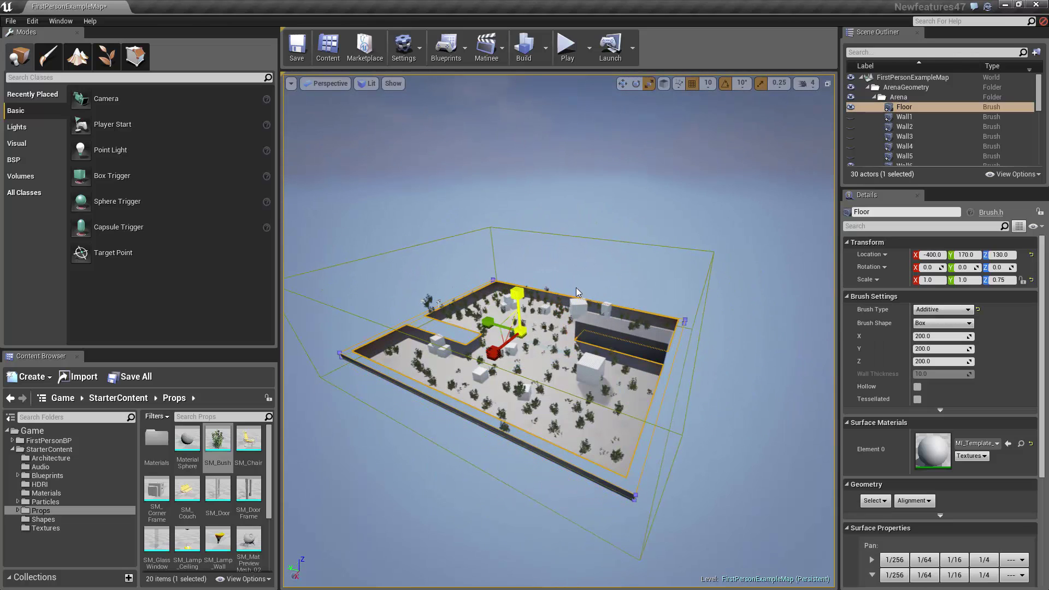
drag(572, 275, 570, 295)
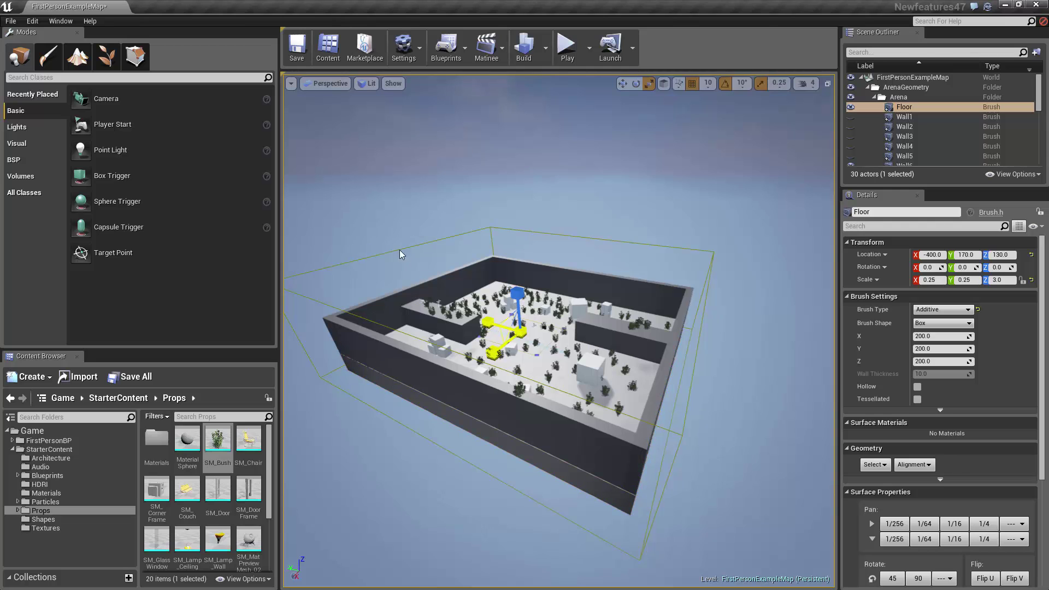
mouse_move(623, 413)
mouse_down()
mouse_move(531, 335)
mouse_move(686, 479)
mouse_up()
alt+drag(562, 379, 681, 304)
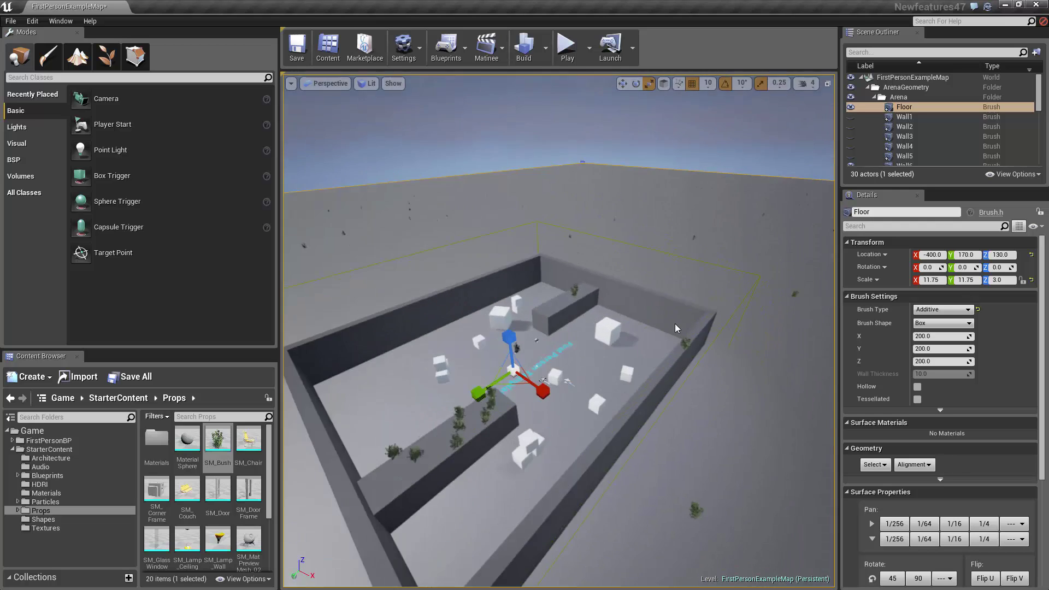
- Return to foliage painting and paint SM_Bush bushes over the enlarged floor on both sides of the arena
scroll(426, 277, down, 3)
scroll(565, 320, down, 3)
alt+drag(566, 320, 620, 268)
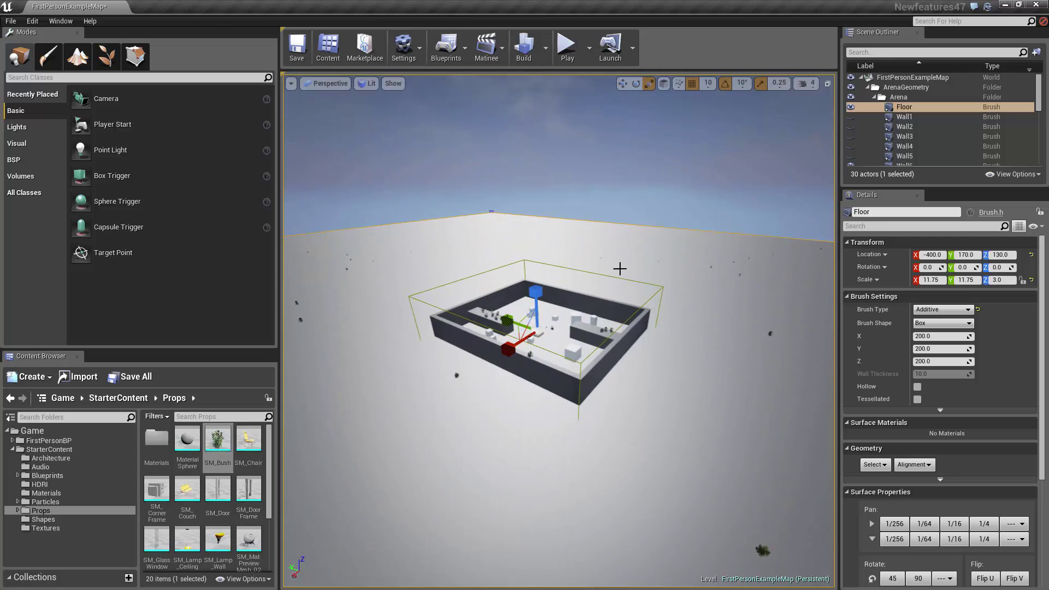
click(113, 61)
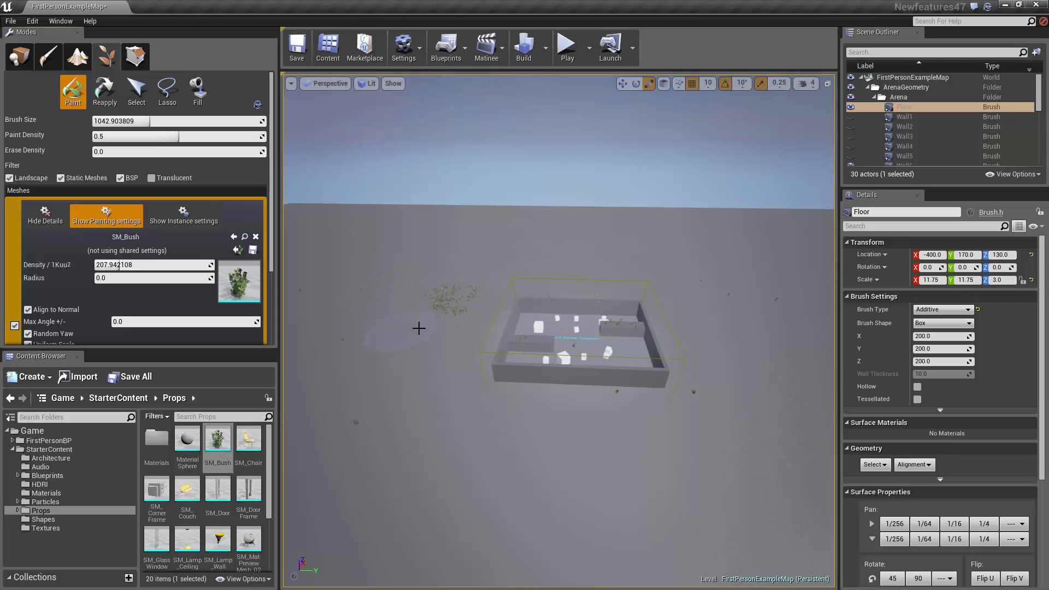
mouse_move(367, 377)
mouse_down()
mouse_move(547, 475)
mouse_move(408, 295)
mouse_up()
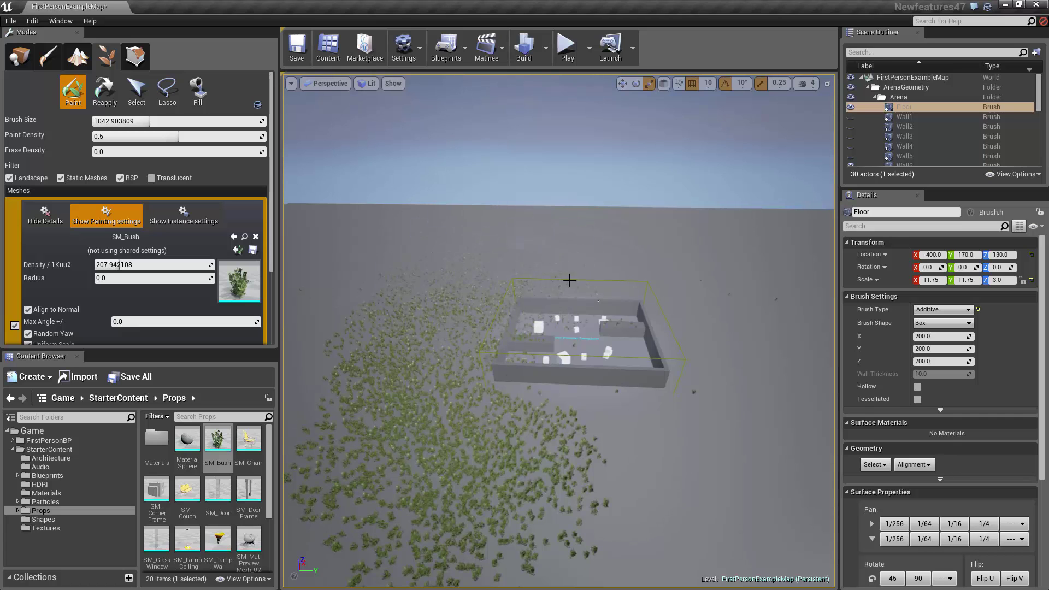
mouse_move(688, 344)
mouse_down()
mouse_move(764, 349)
mouse_move(688, 248)
mouse_up()
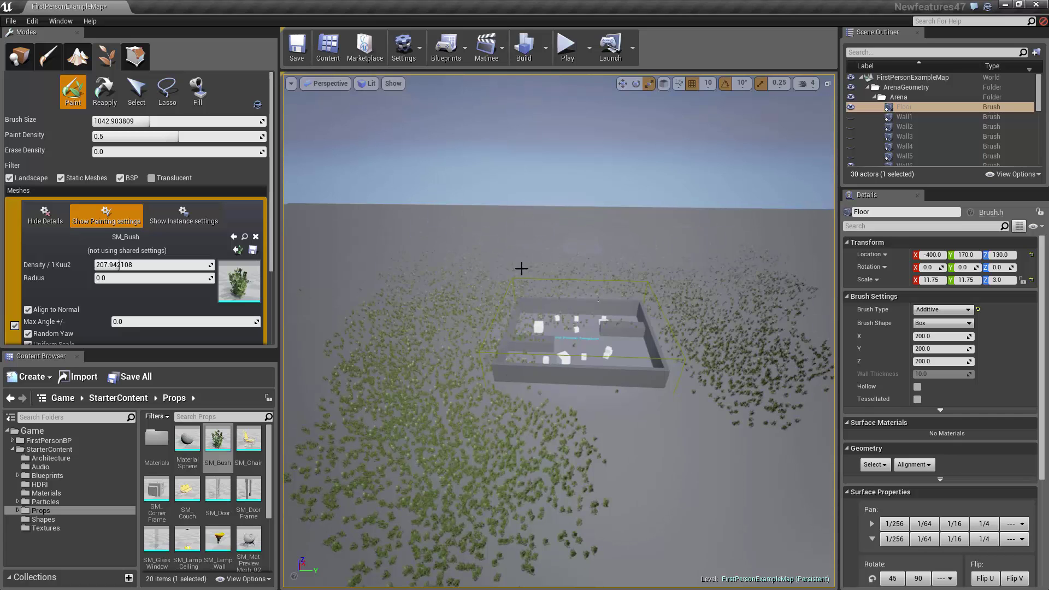
- Paint more SM_Bush bushes across the bare floor around the arena and view the field from close to the ground
mouse_move(648, 306)
alt+mouse_down()
mouse_move(563, 270)
mouse_move(595, 284)
mouse_move(837, 293)
mouse_move(683, 259)
alt+mouse_up()
alt+drag(639, 377, 405, 325)
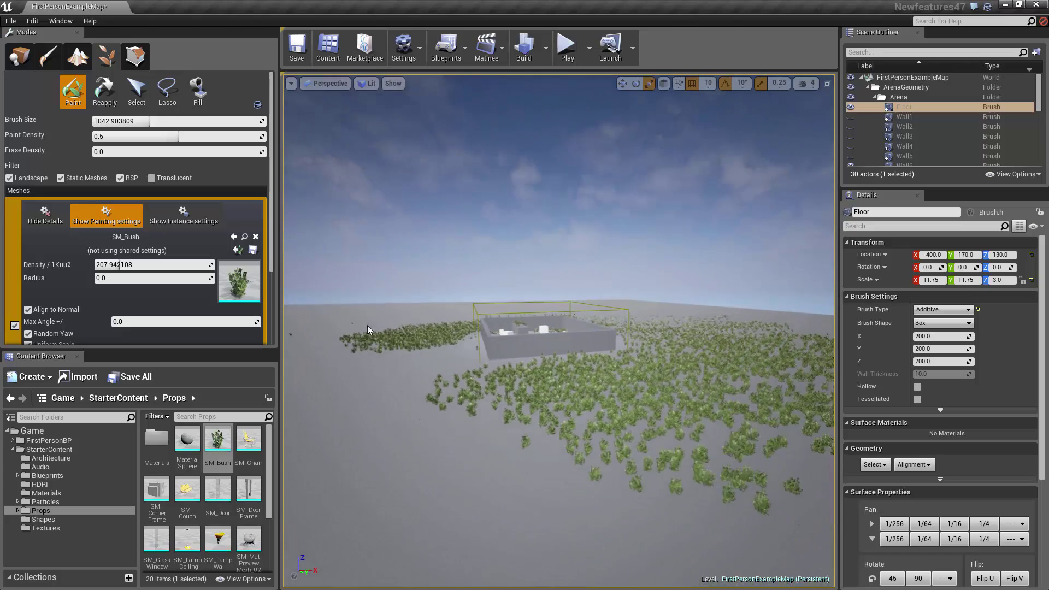
alt+drag(557, 360, 677, 432)
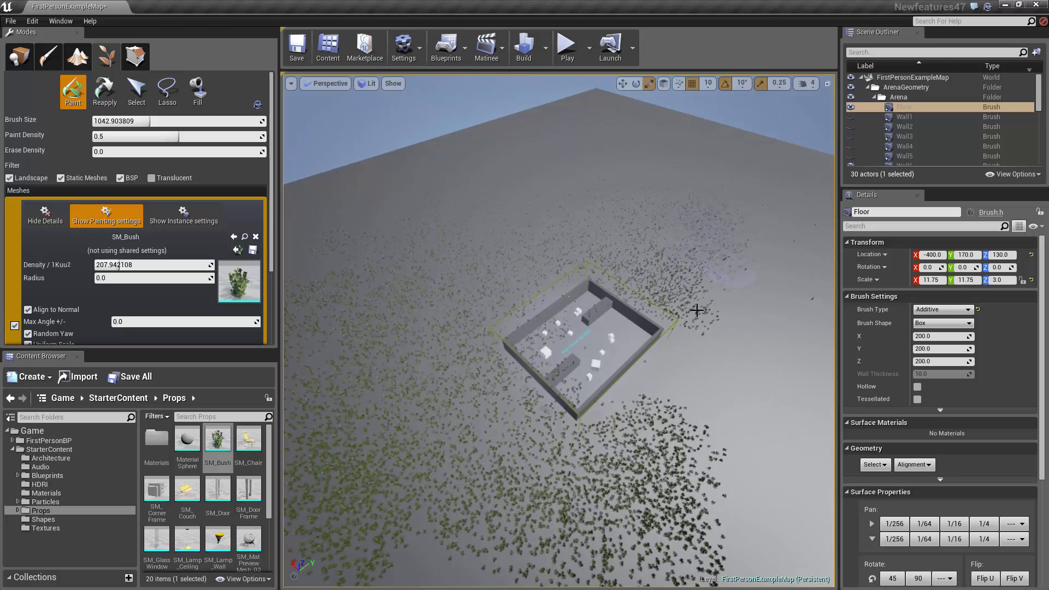
alt+drag(685, 456, 737, 319)
alt+drag(742, 282, 753, 259)
right_drag(753, 258, 710, 265)
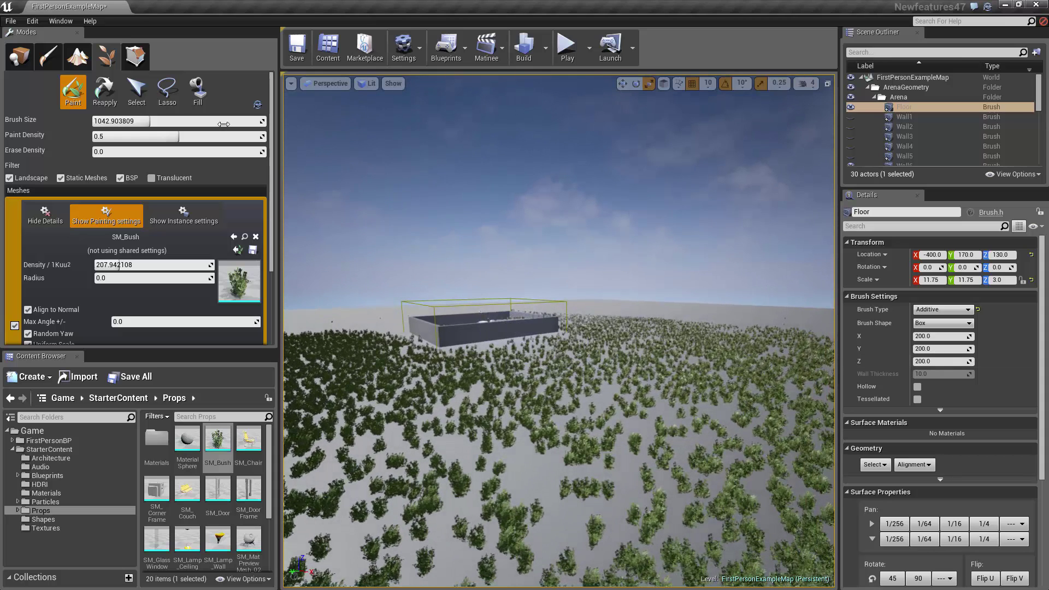
- Leave foliage painting, hide the Wall6 brush, and select the Floor brush
click(26, 53)
click(514, 332)
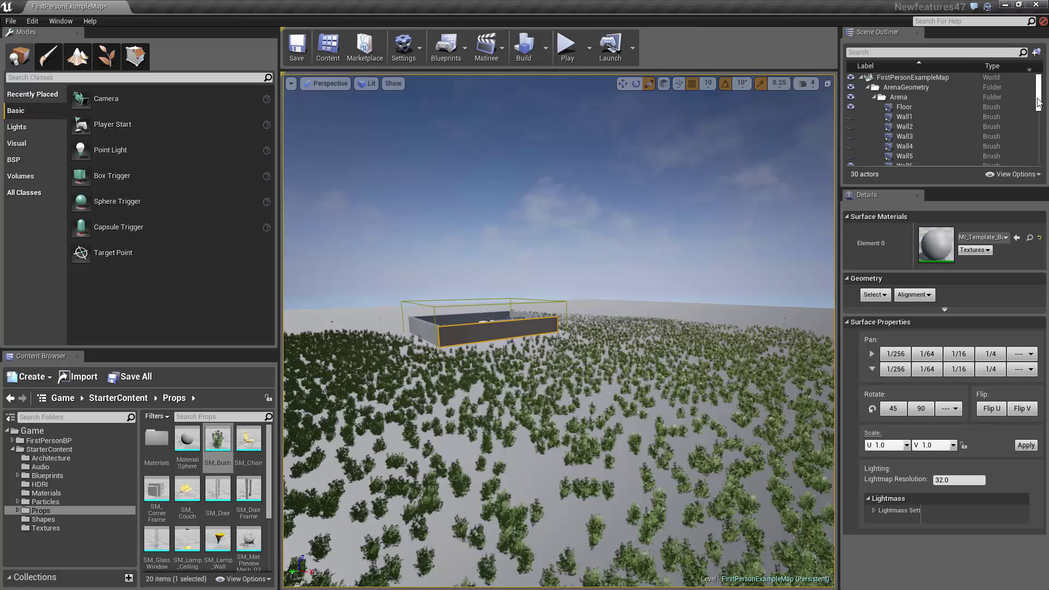
scroll(1032, 103, down, 2)
click(852, 130)
alt+drag(606, 303, 547, 333)
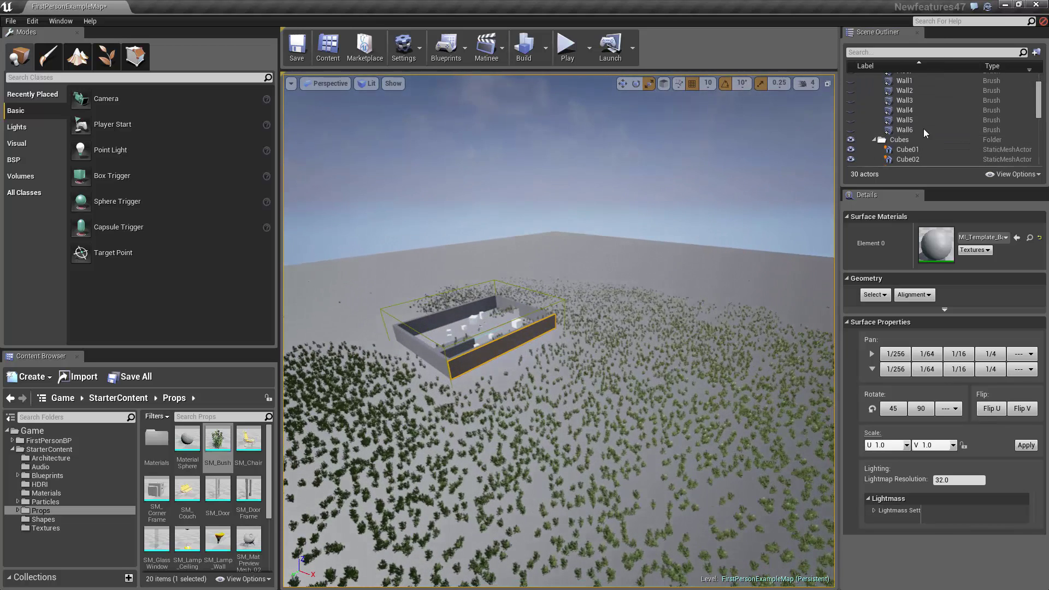
scroll(1040, 96, down, 5)
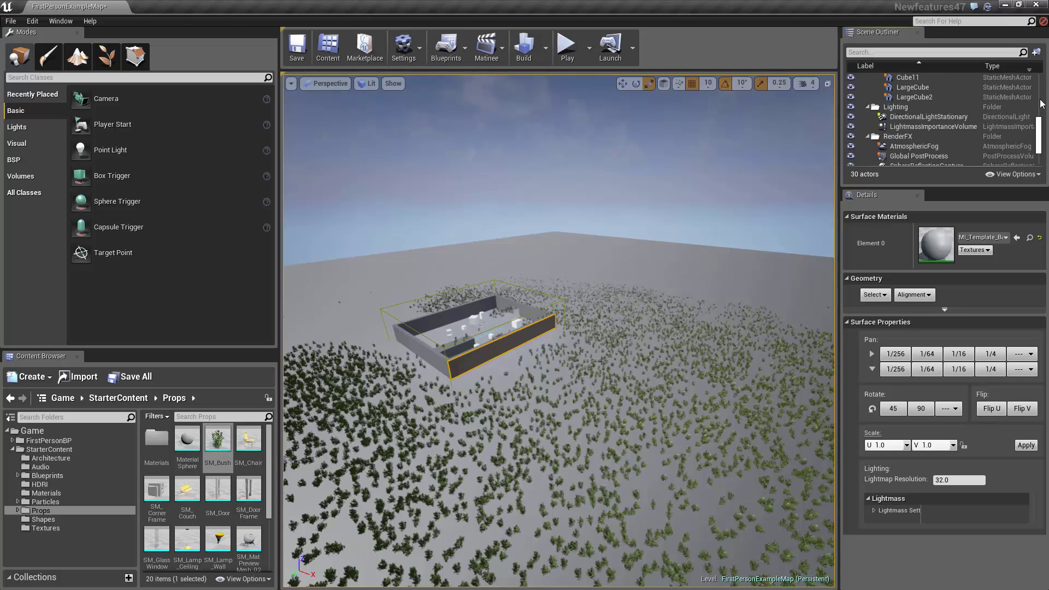
scroll(1040, 96, up, 8)
click(923, 108)
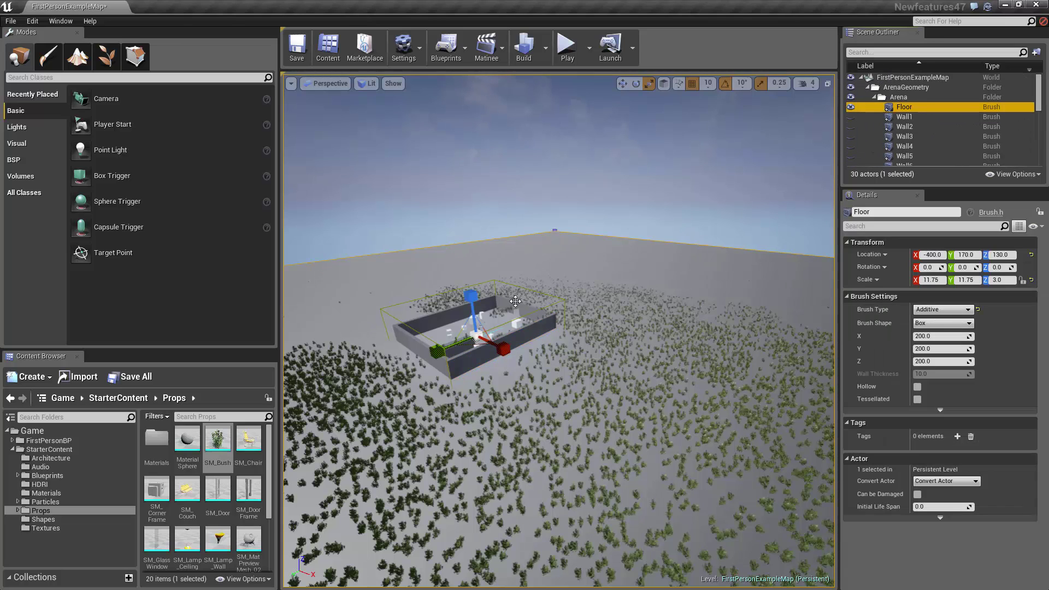
- Move the Floor brush vertically to a Z location of 820.0
drag(483, 334, 484, 343)
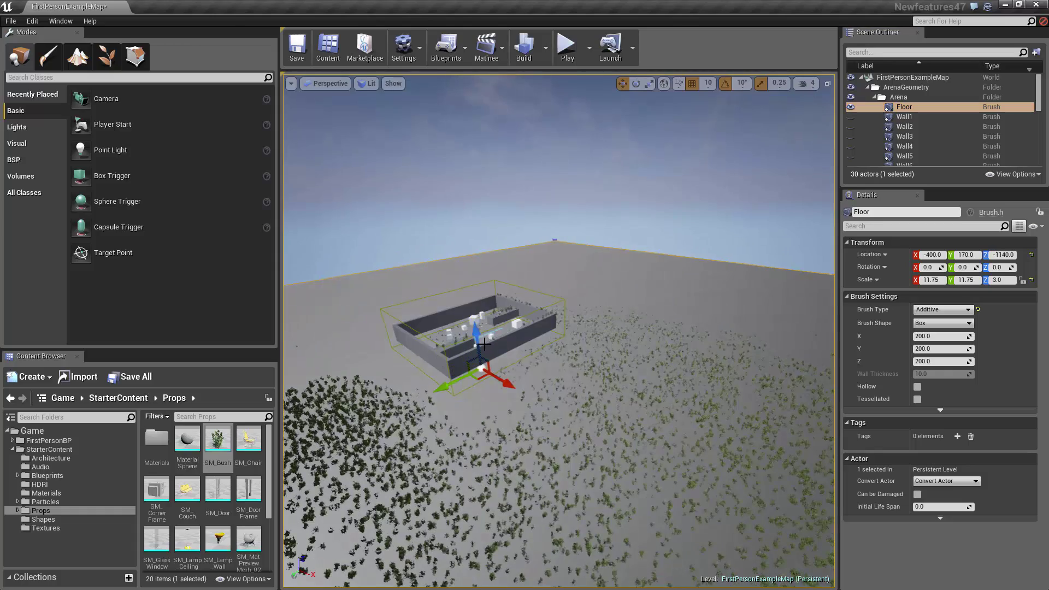
mouse_move(472, 286)
mouse_down()
mouse_move(470, 295)
mouse_move(460, 256)
mouse_move(475, 295)
mouse_move(468, 270)
mouse_up()
- Select the Player Start and raise it above the floor to a Z location of 927.0
drag(1038, 98, 1038, 136)
click(900, 131)
drag(467, 247, 468, 246)
alt+drag(490, 255, 574, 267)
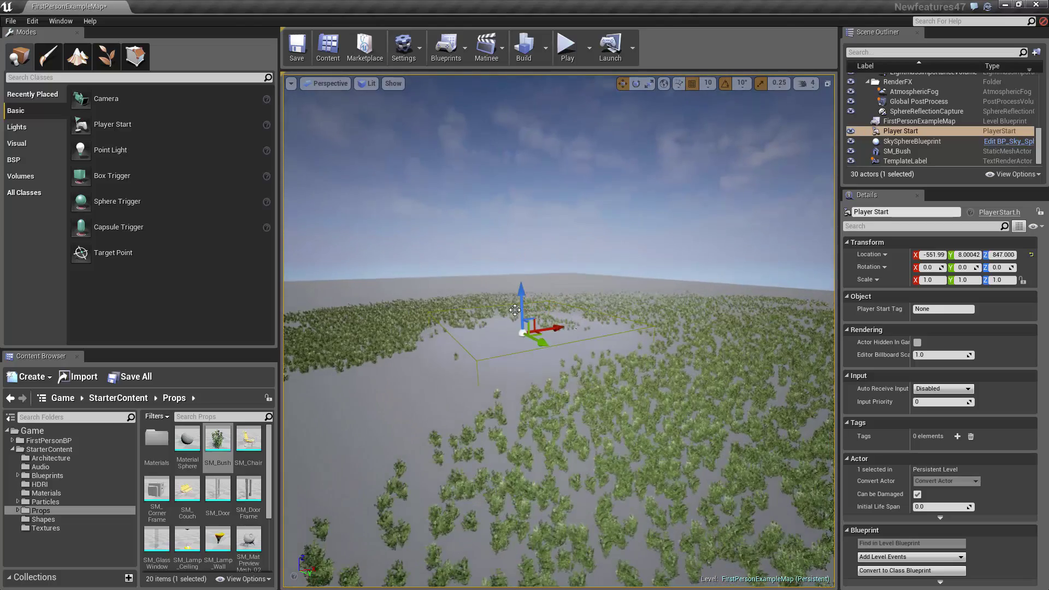
key(f)
alt+drag(562, 306, 633, 285)
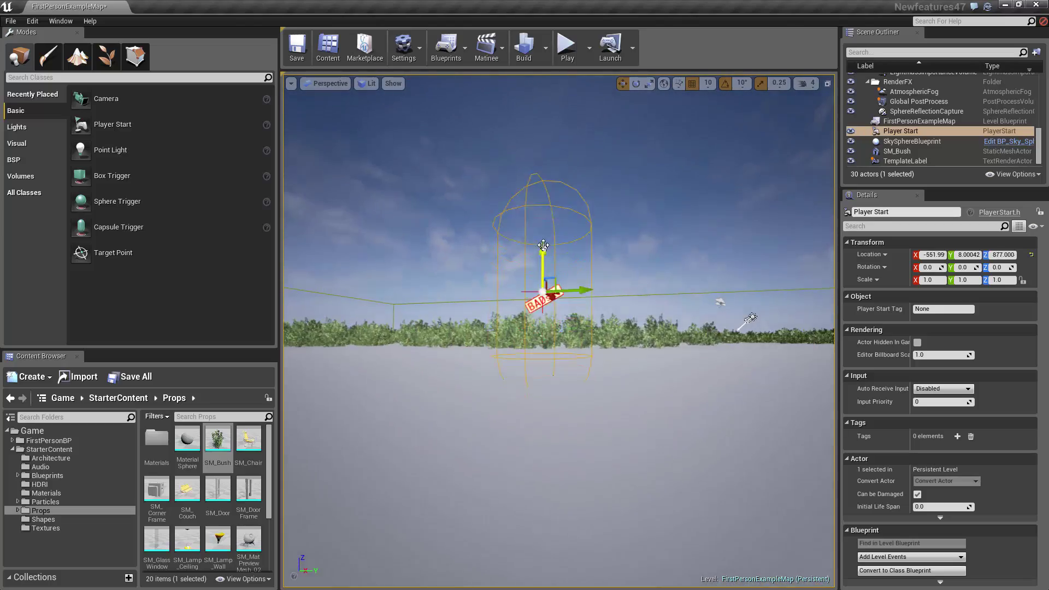
- Play the level in the viewport, walk through the bush field to check foliage performance, and stop the play session
click(567, 51)
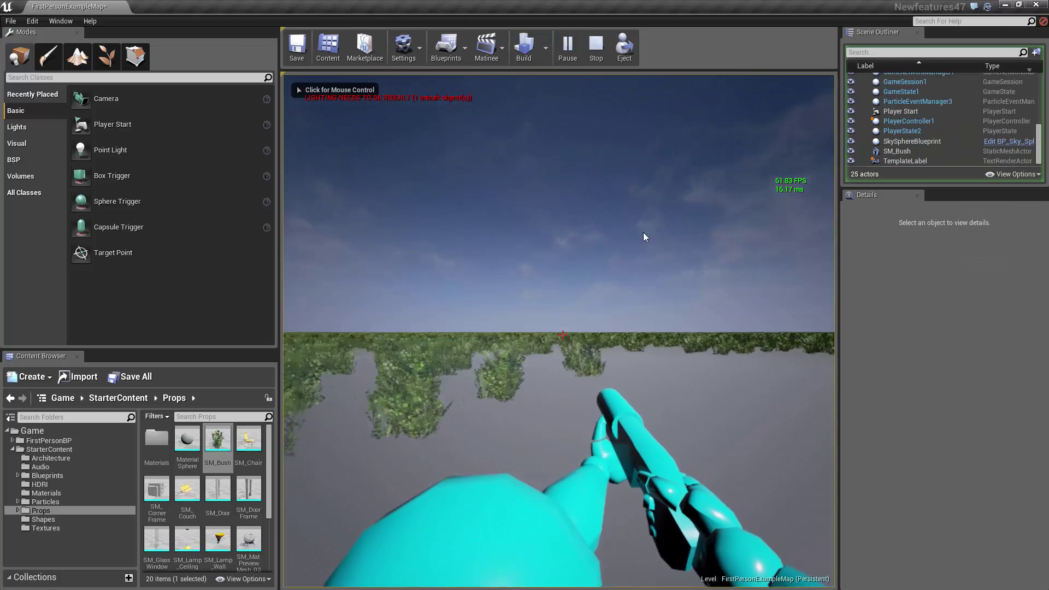
click(505, 223)
key(w)
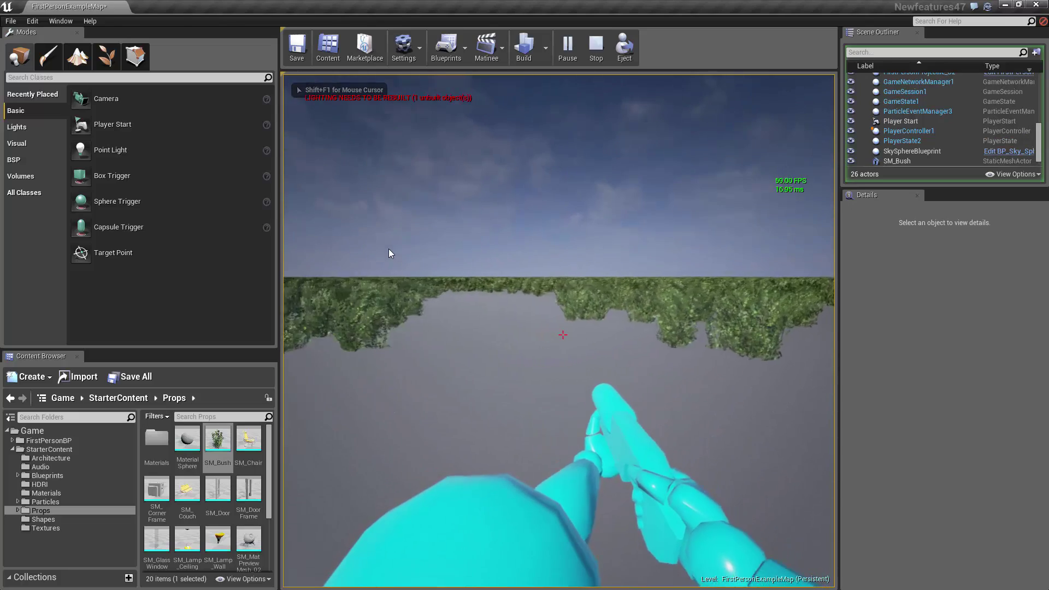
key(w)
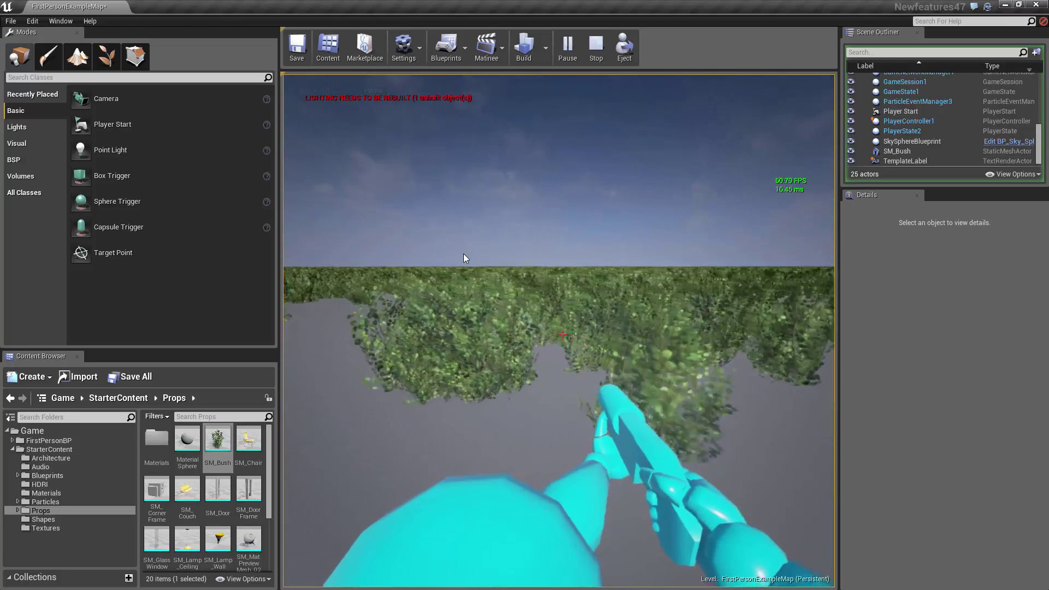
key(w)
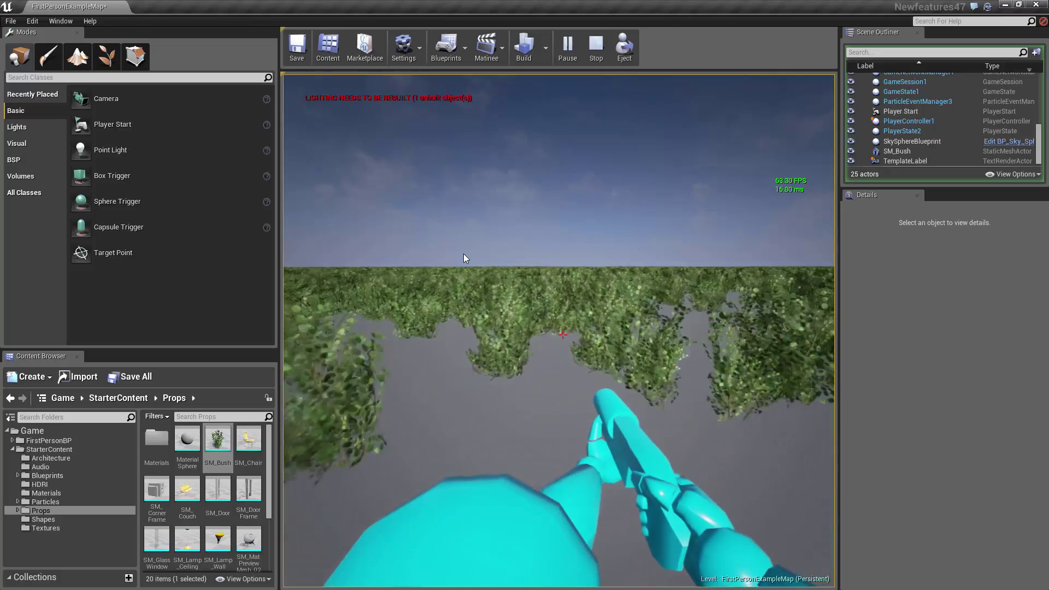
key(w)
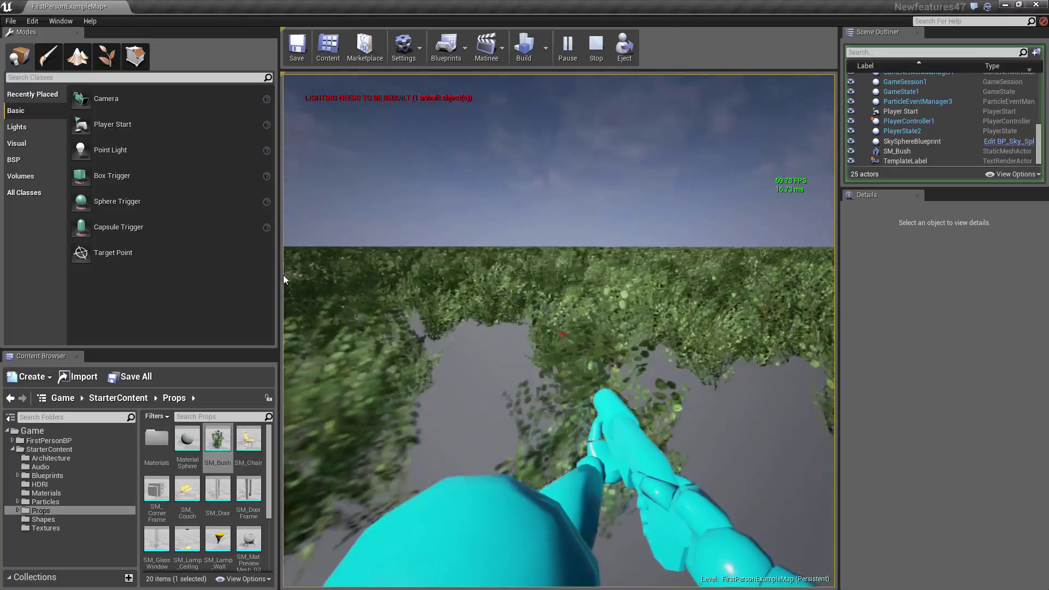
key(w)
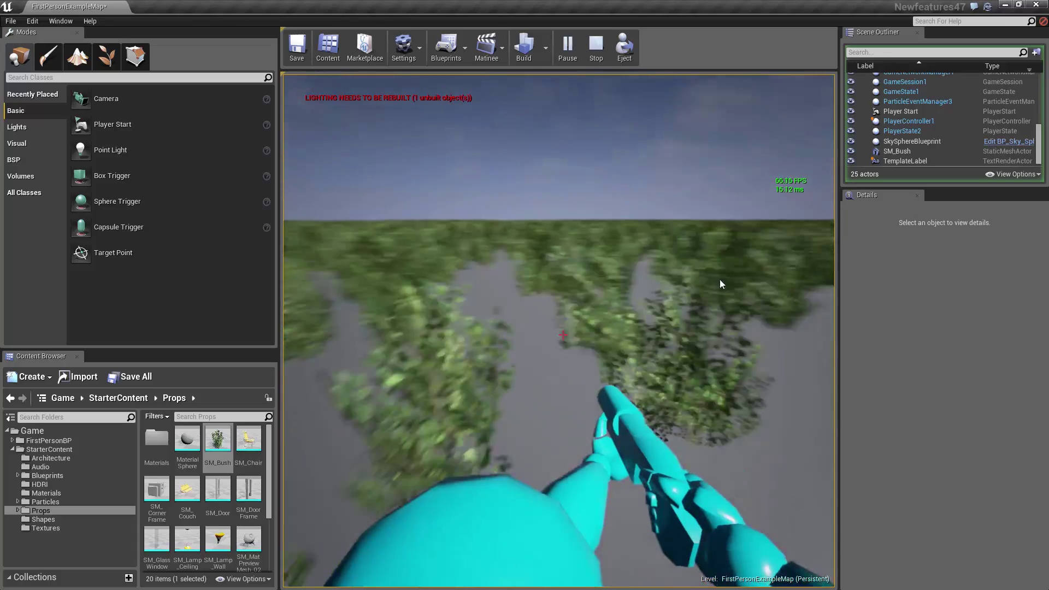
key(w)
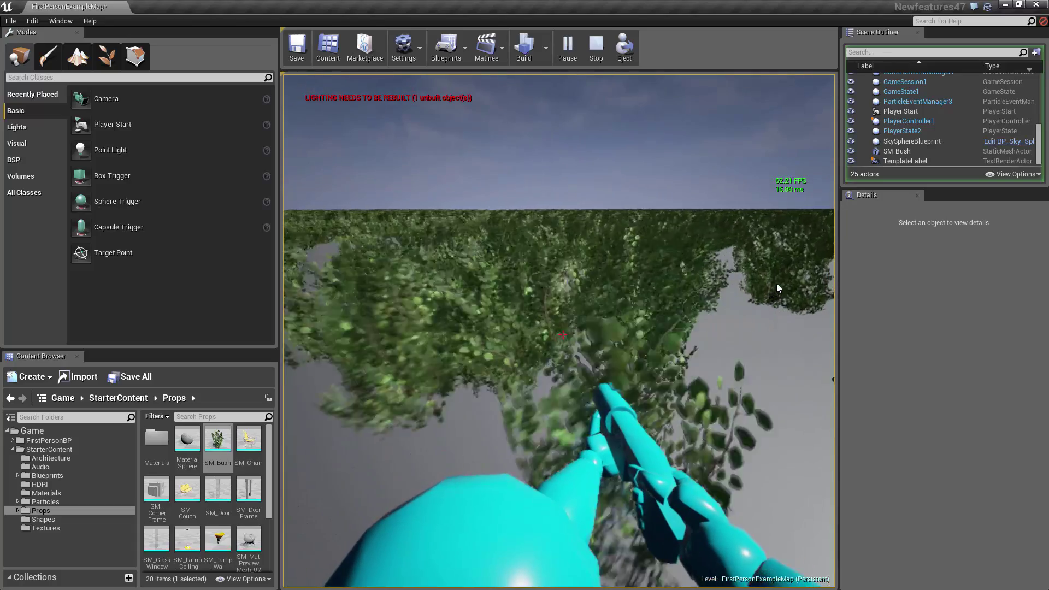
key(w)
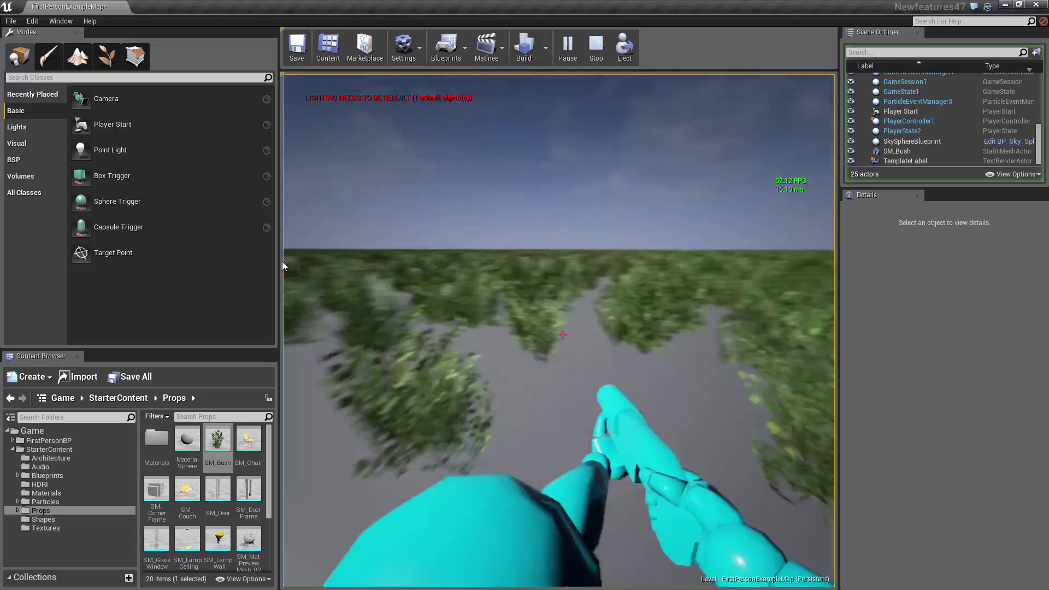
key(w)
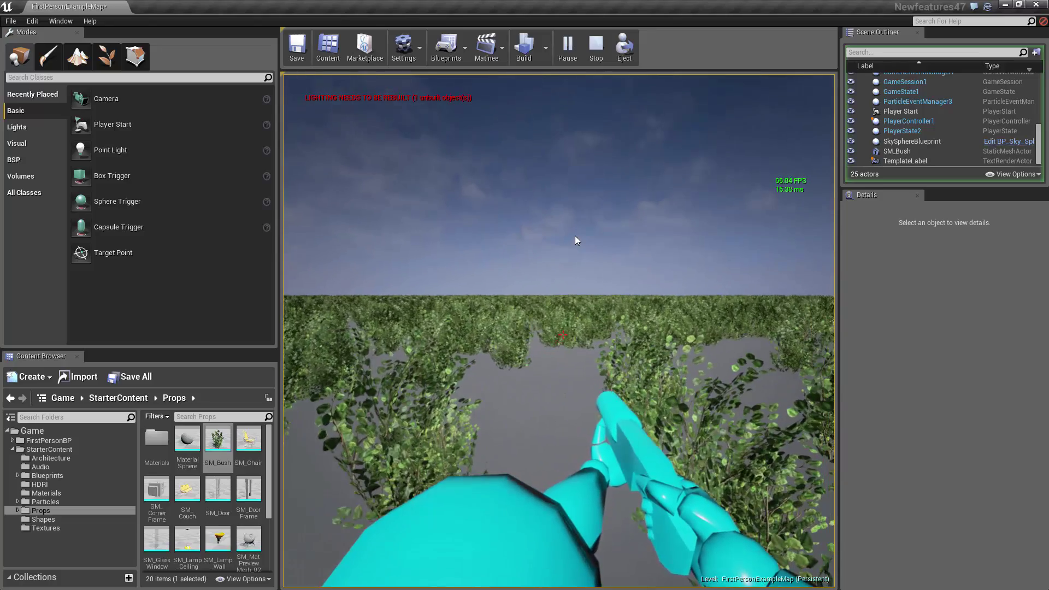
key(w)
key(w)
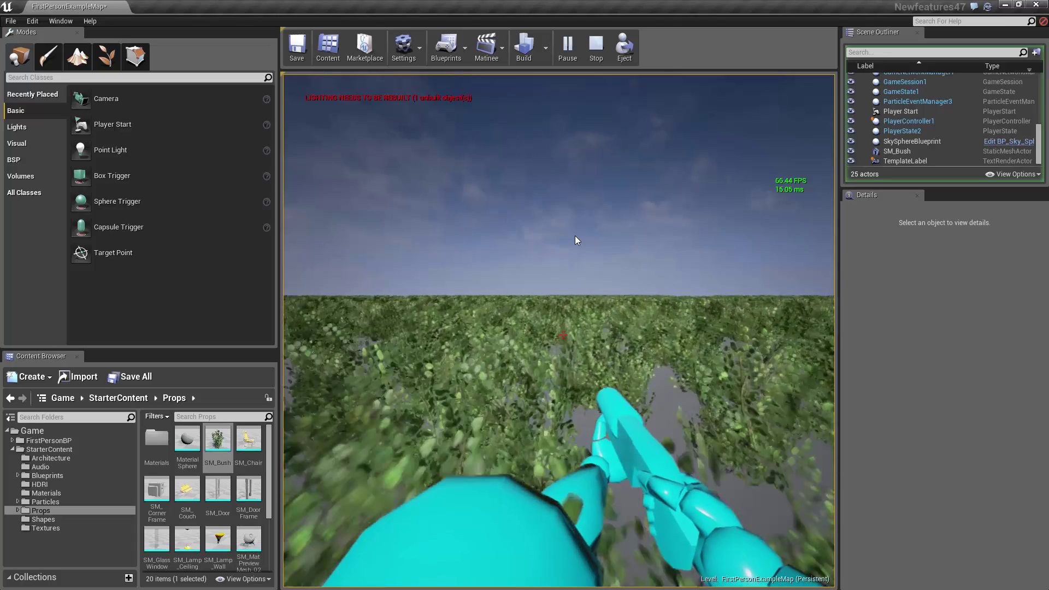
key(w)
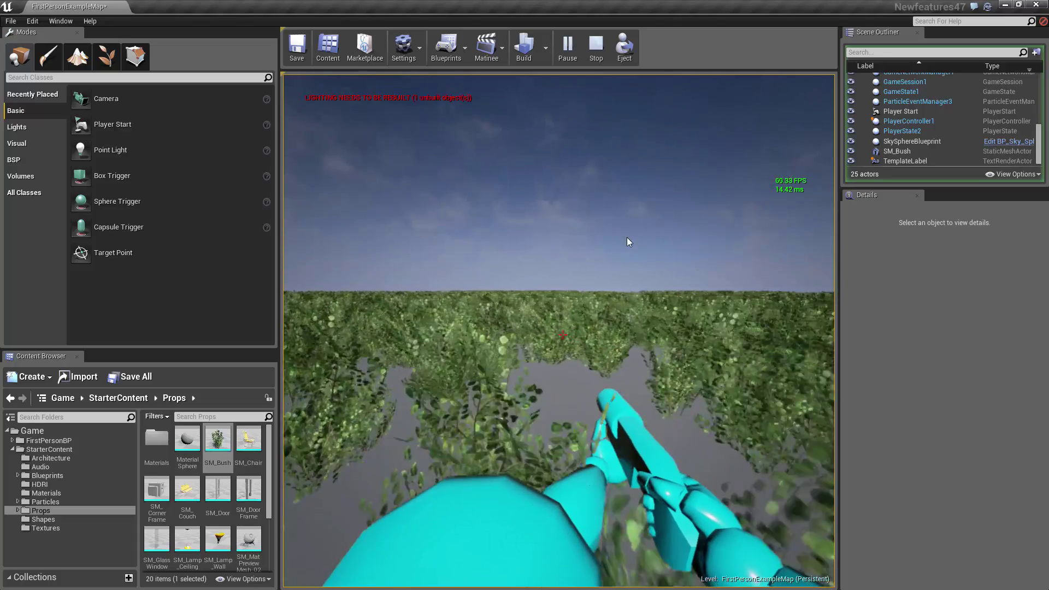
key(w)
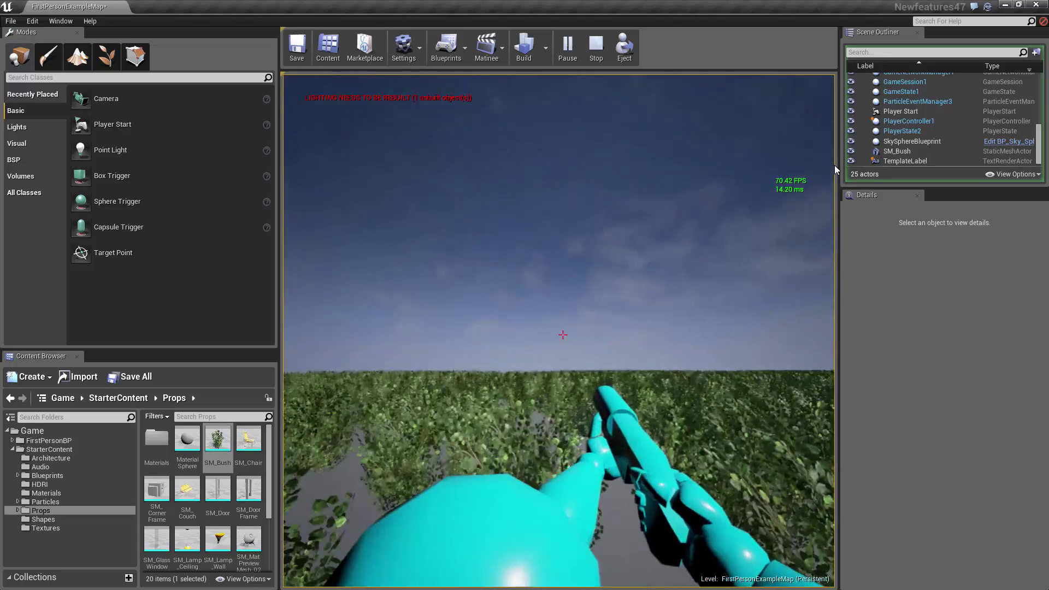
key(Escape)
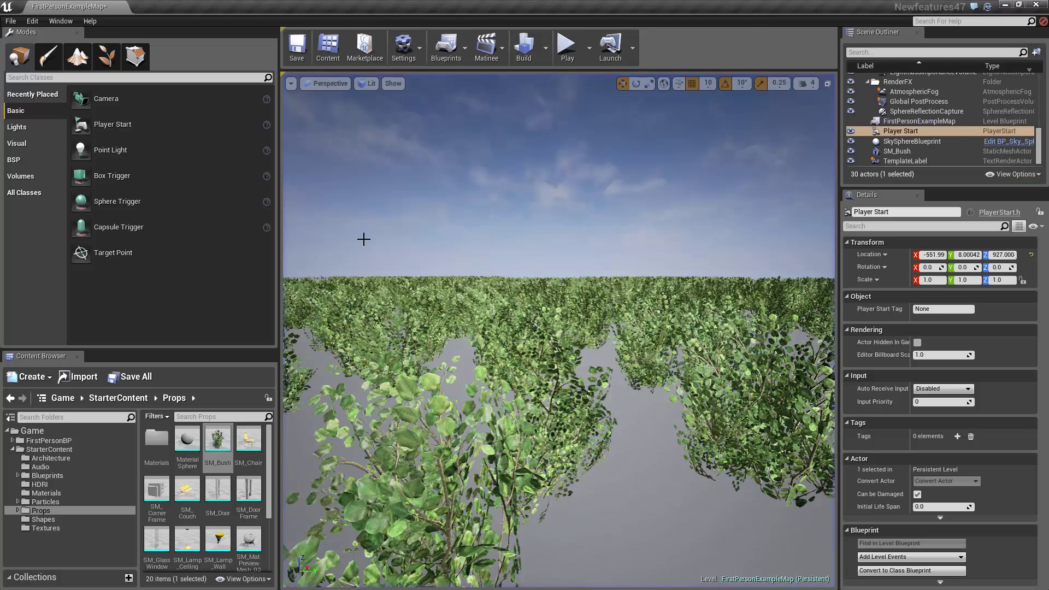
- Switch to the Epic Games Launcher, open the FPSTest project, and bring its editor window to the front
click(11, 21)
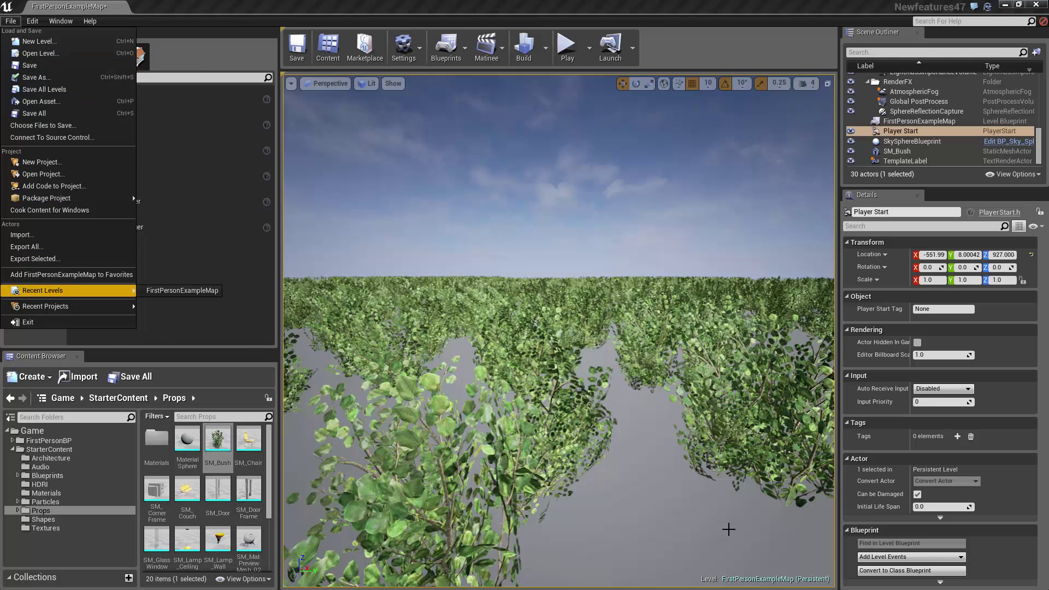
click(744, 524)
key(alt+Tab)
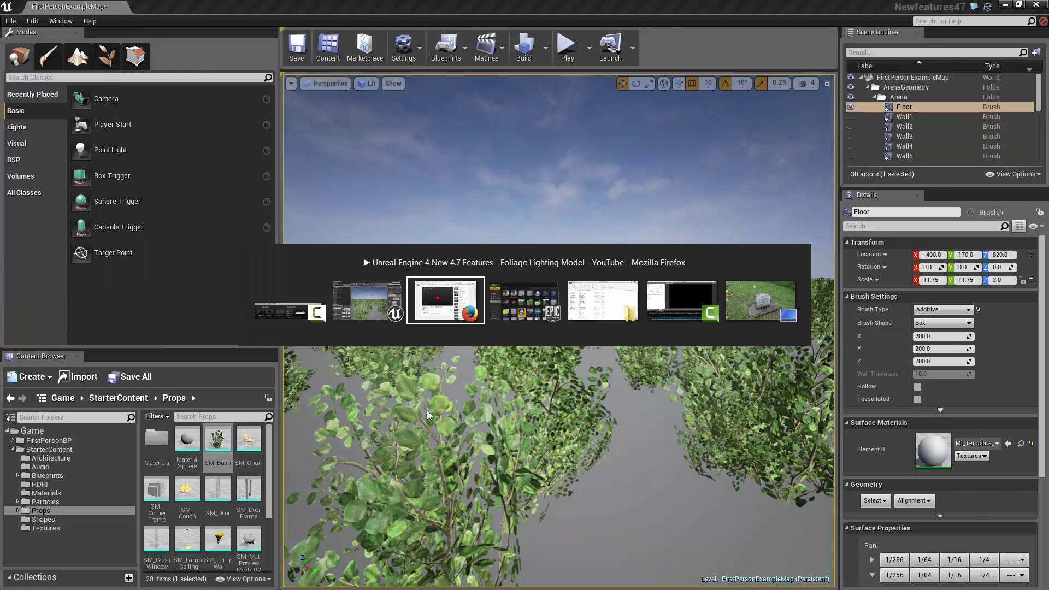
click(539, 302)
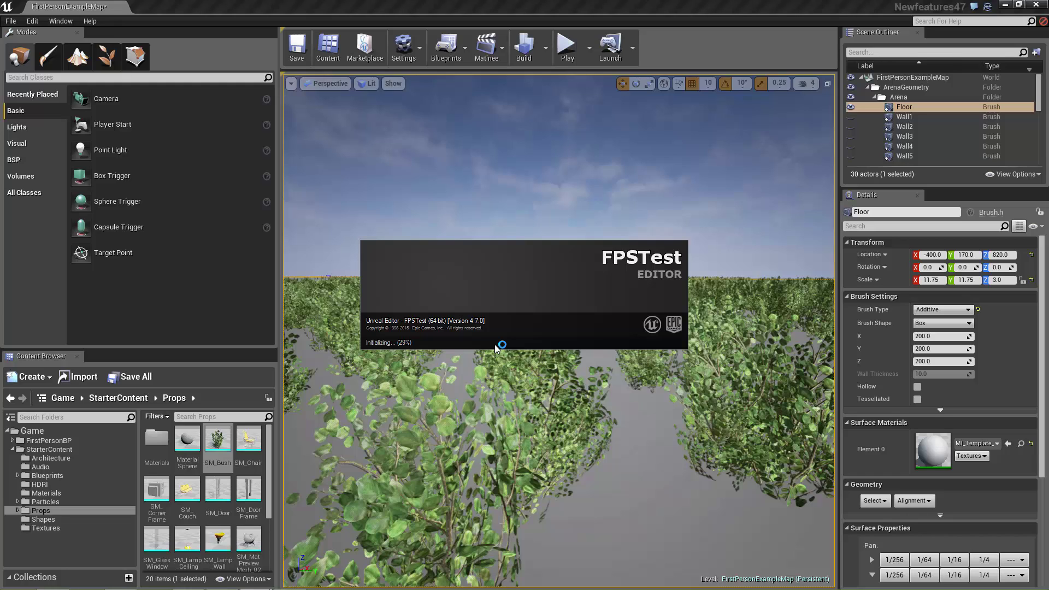
key(alt+Tab)
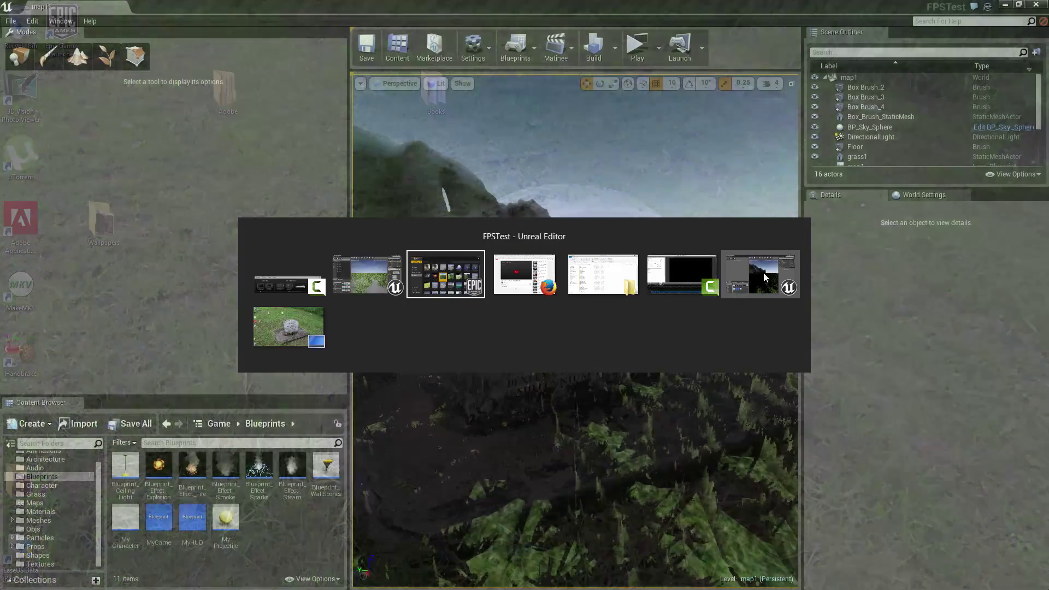
click(761, 273)
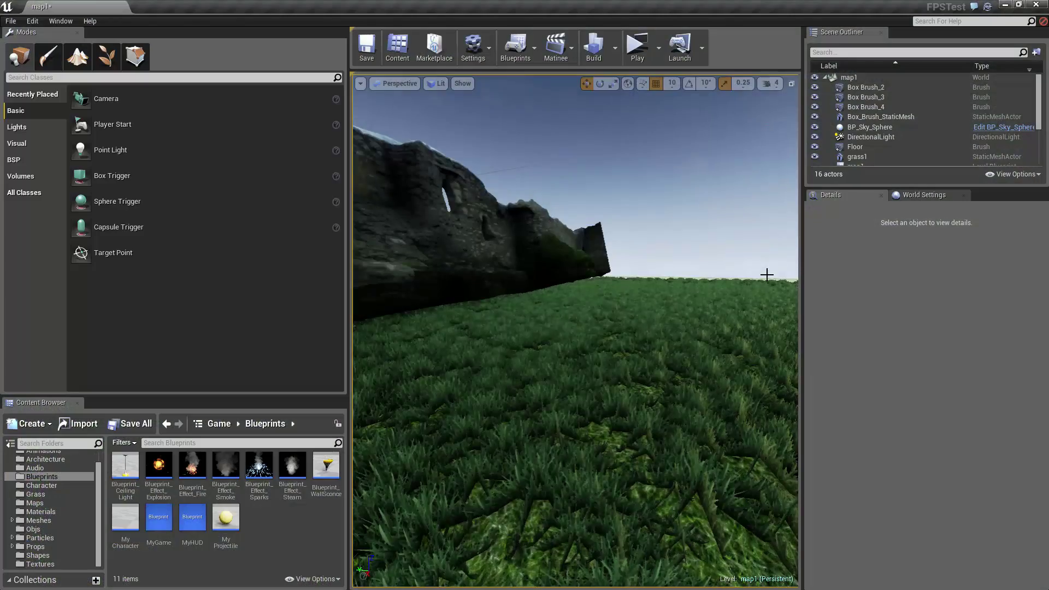
- Select the painted grass foliage and the sky sphere in map1, and look over the grass beside the ruined wall
click(686, 322)
middle_drag(662, 338, 659, 436)
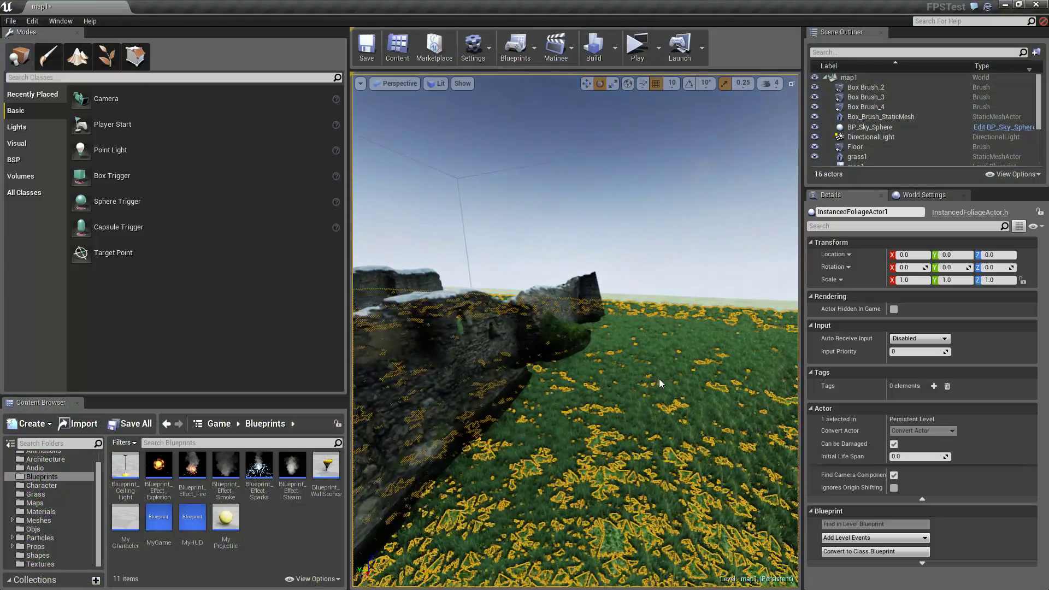
click(695, 240)
drag(685, 320, 676, 283)
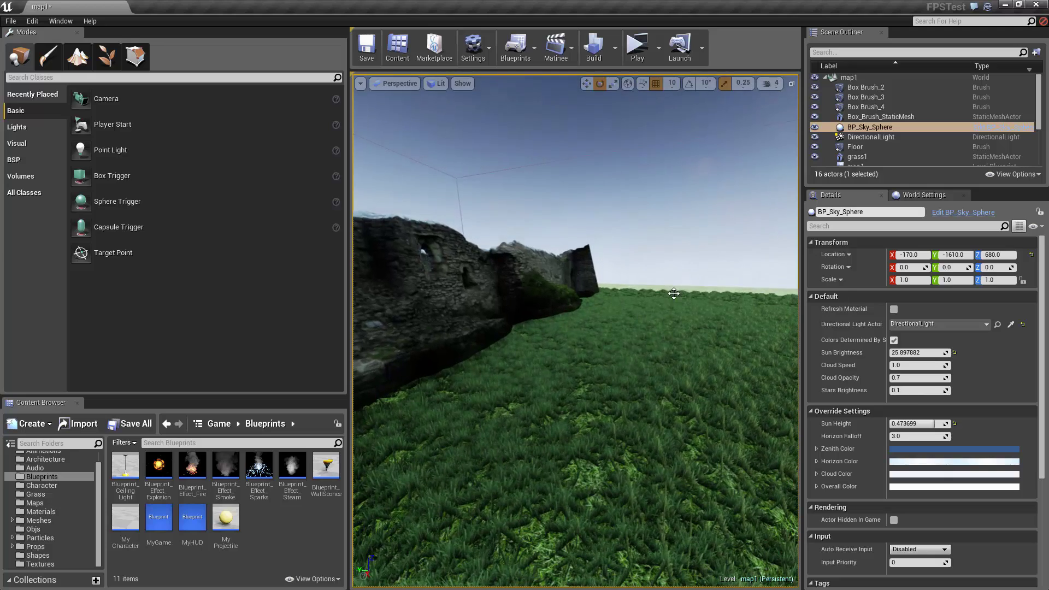
drag(662, 386, 605, 362)
- Open the grass1 static mesh from the Grass folder, inspect it with wireframe on and off, and close its editor
click(65, 492)
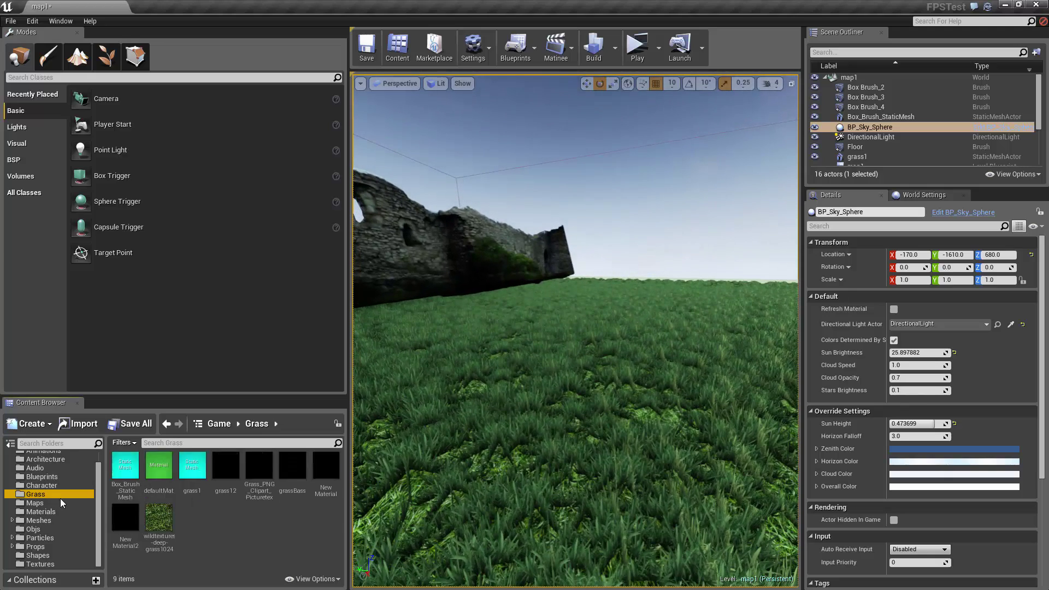
double_click(194, 465)
drag(385, 356, 432, 363)
right_drag(433, 363, 535, 351)
drag(535, 351, 459, 297)
click(158, 48)
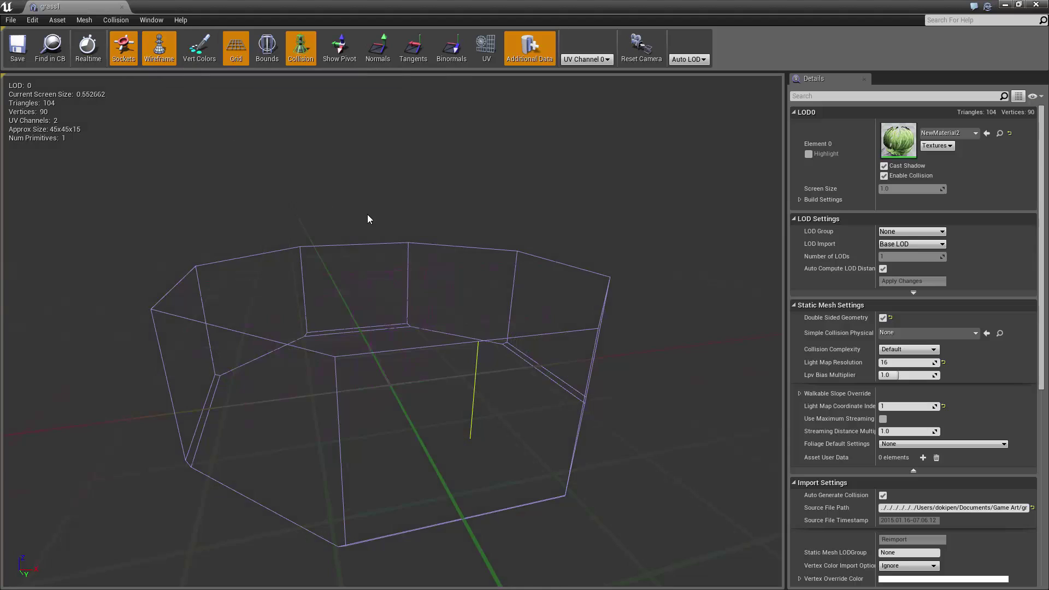
mouse_move(370, 215)
mouse_down()
mouse_move(618, 218)
mouse_move(337, 215)
mouse_move(310, 248)
mouse_move(272, 247)
mouse_move(213, 159)
mouse_move(417, 276)
mouse_move(358, 265)
mouse_move(534, 264)
mouse_up()
click(156, 48)
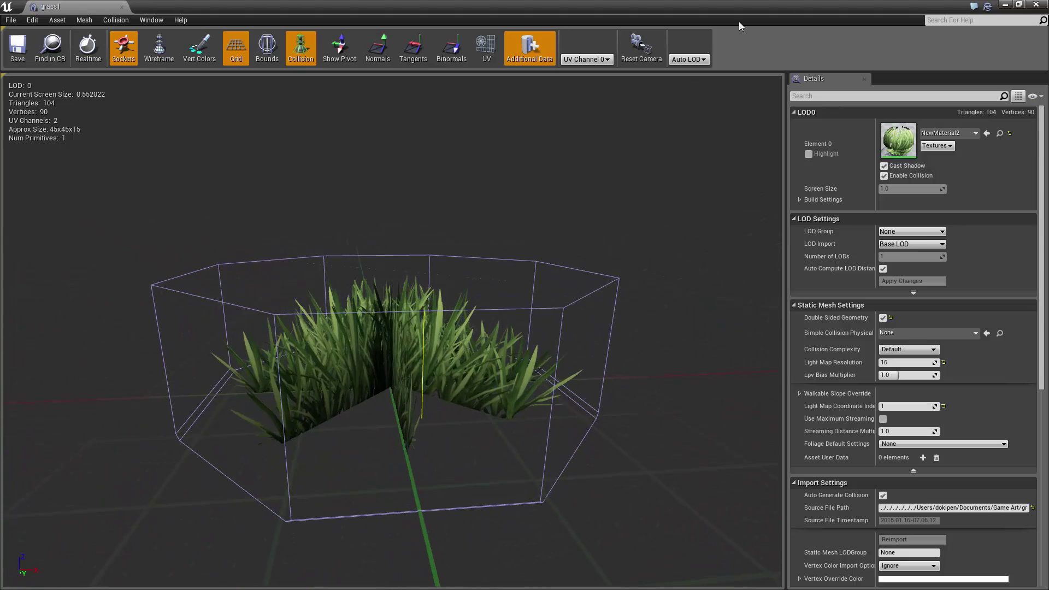
click(1035, 6)
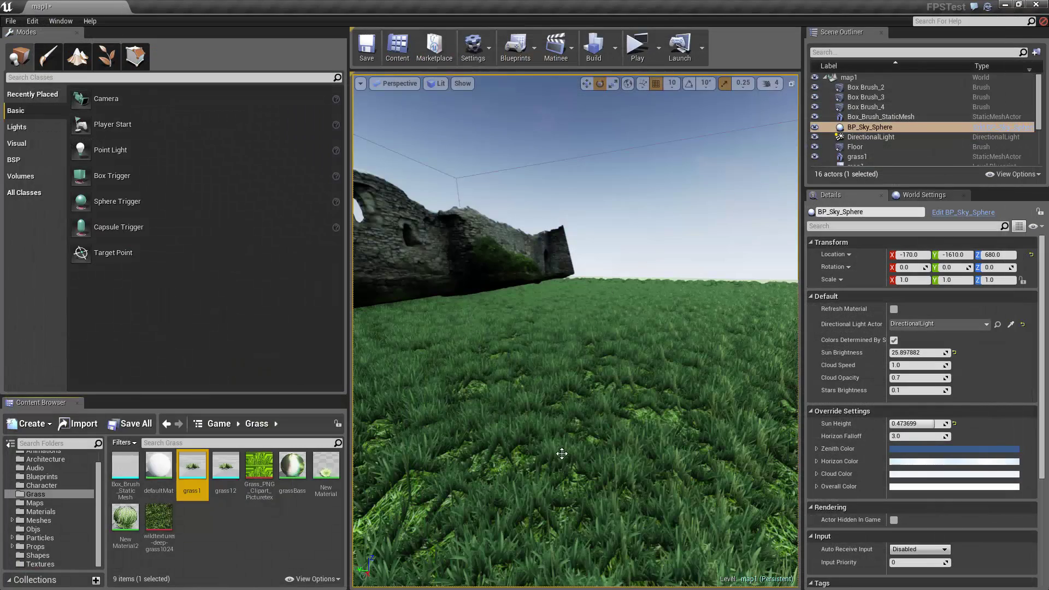
- Focus the viewport on BP_Sky_Sphere to view the ruins and grass field from above
click(577, 441)
click(674, 224)
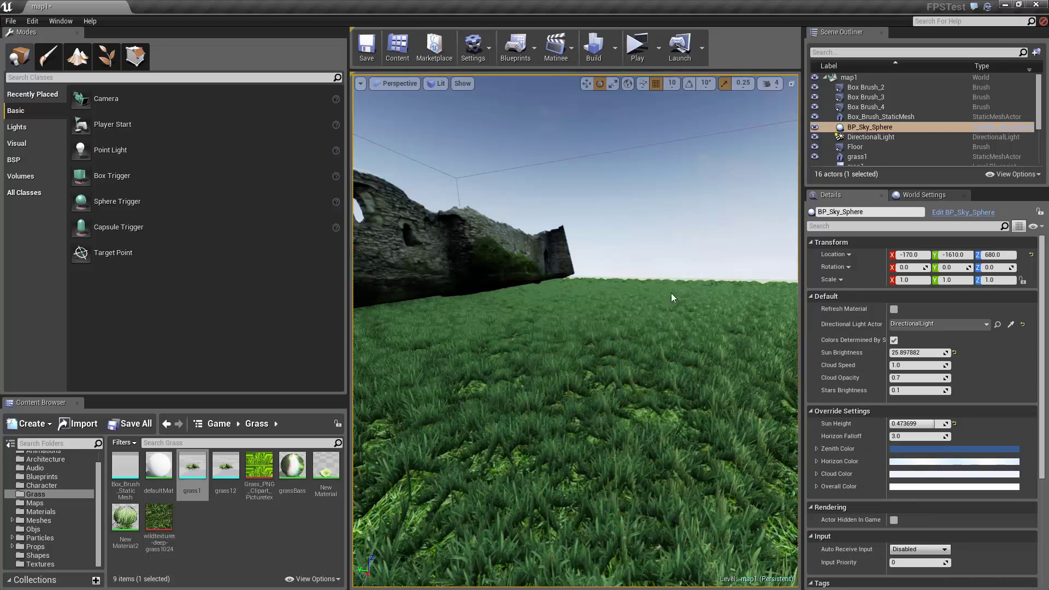
key(f)
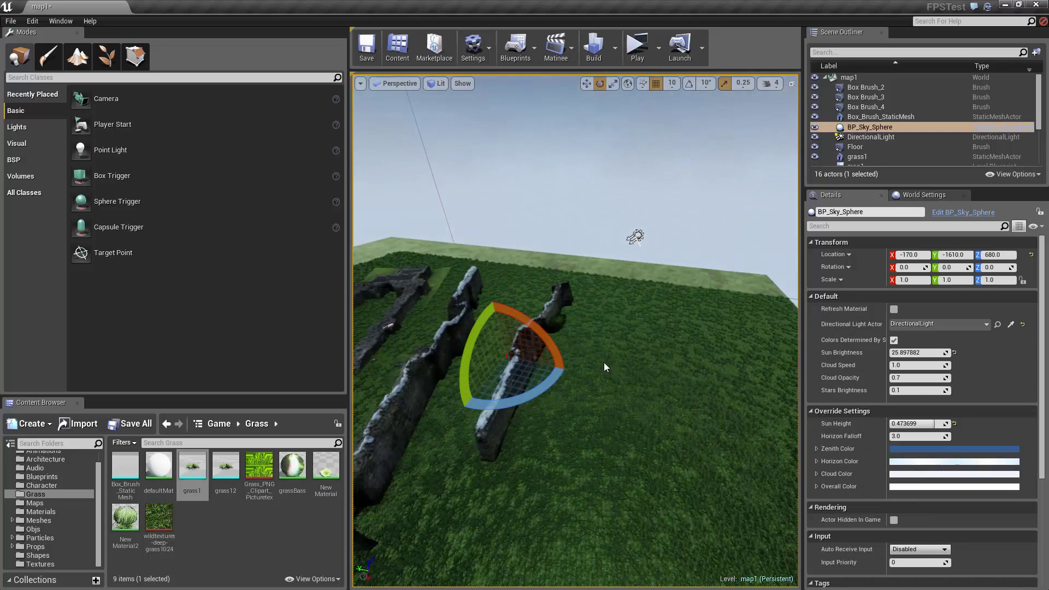
- Enter foliage painting, examine the grass1 painting settings, and view the grass field from close to the ground
click(107, 56)
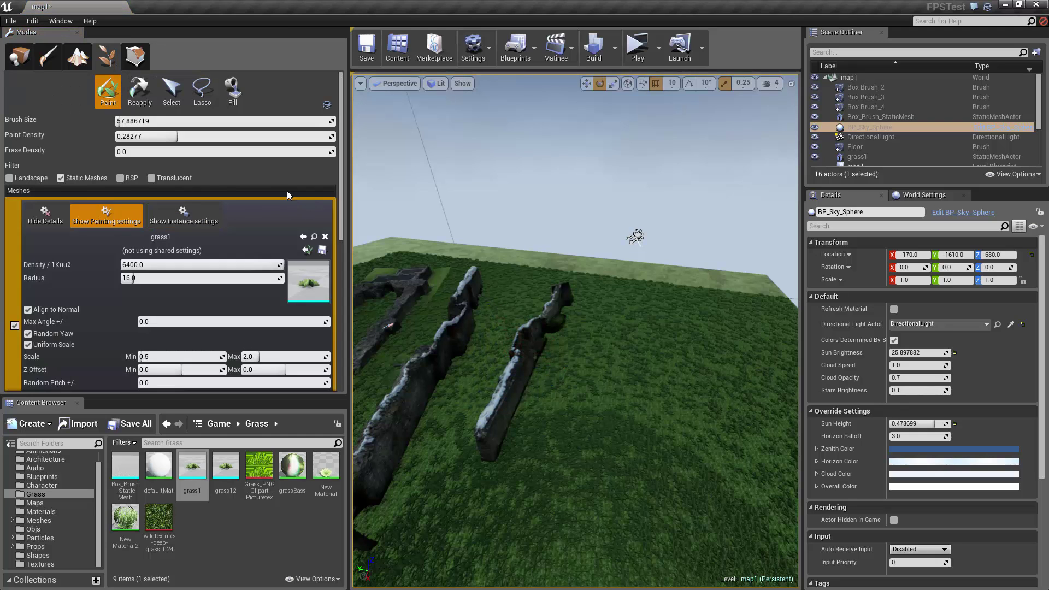
drag(343, 190, 346, 258)
scroll(341, 216, up, 5)
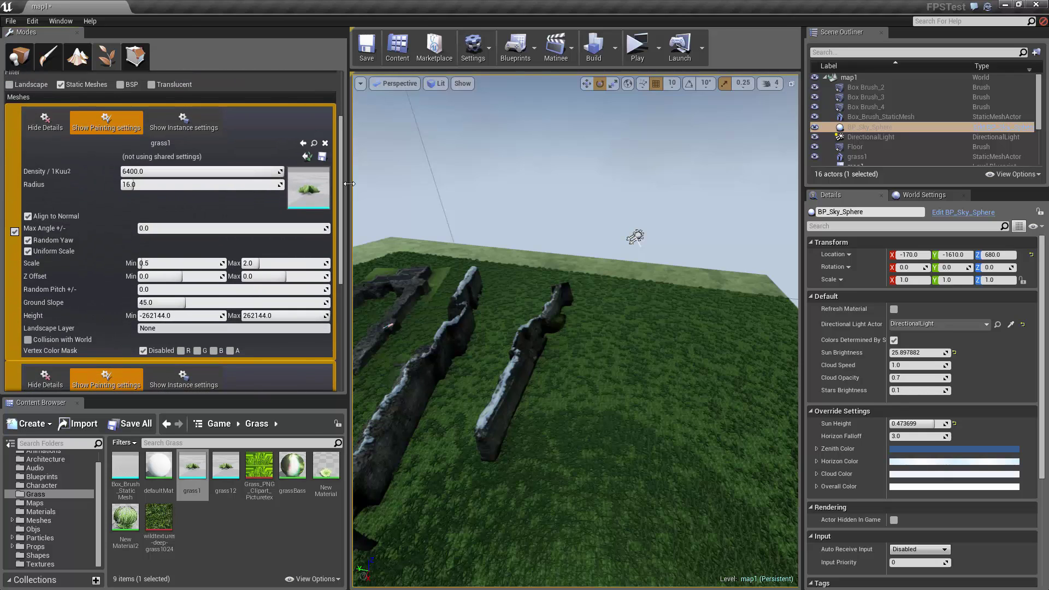
mouse_move(344, 208)
mouse_down()
mouse_move(343, 288)
mouse_move(345, 152)
mouse_move(343, 269)
mouse_move(341, 219)
mouse_up()
scroll(319, 176, up, 3)
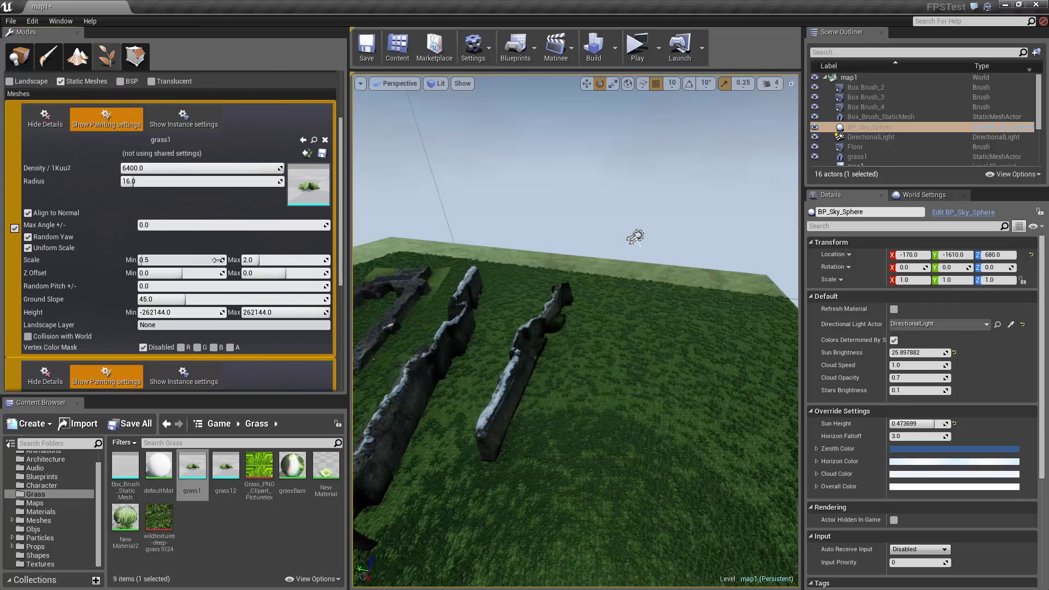
drag(341, 229, 341, 244)
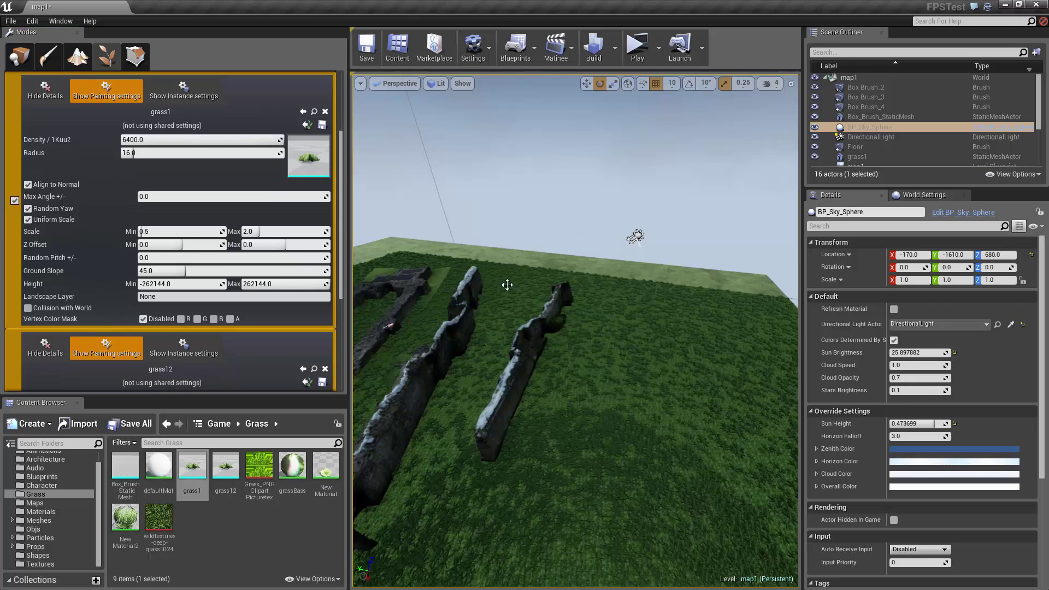
middle_drag(545, 451, 627, 320)
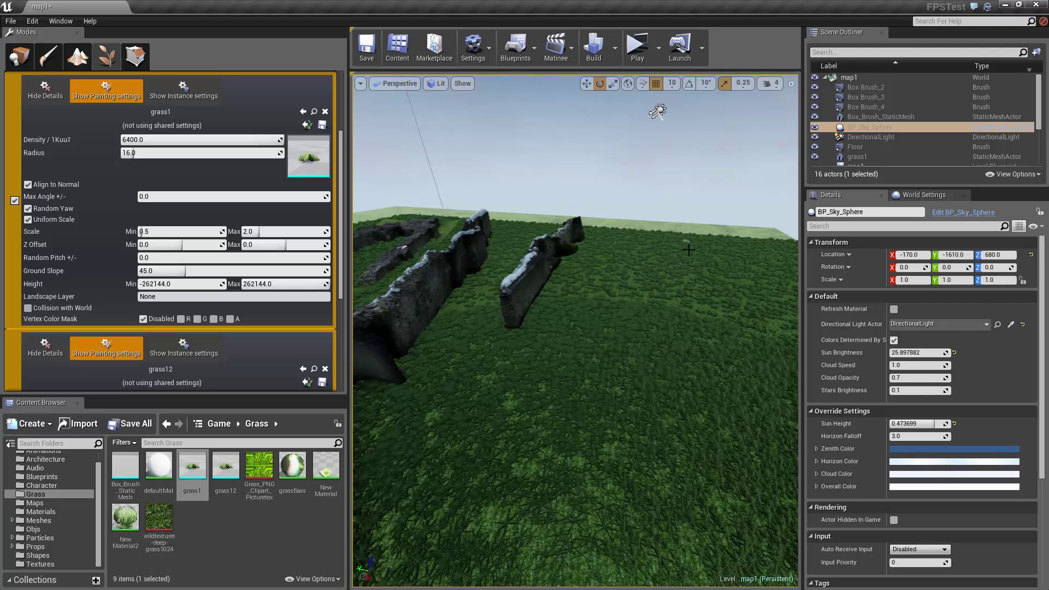
mouse_move(649, 362)
right_down()
mouse_move(657, 283)
mouse_move(642, 337)
right_up()
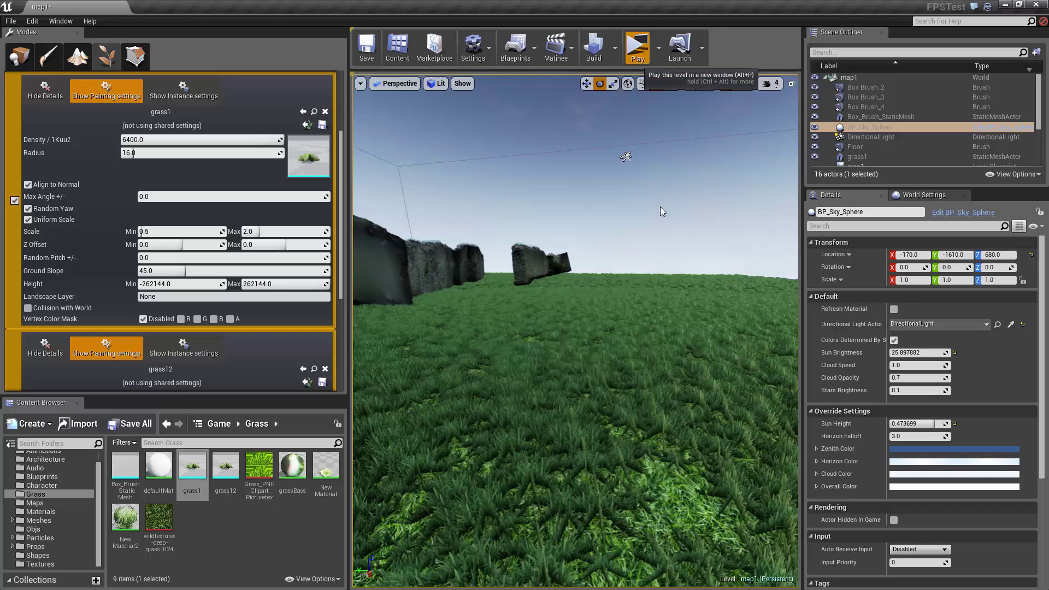
- Walk through map1's grass field in the play window to examine the grass in-game, and end the play session
key(w)
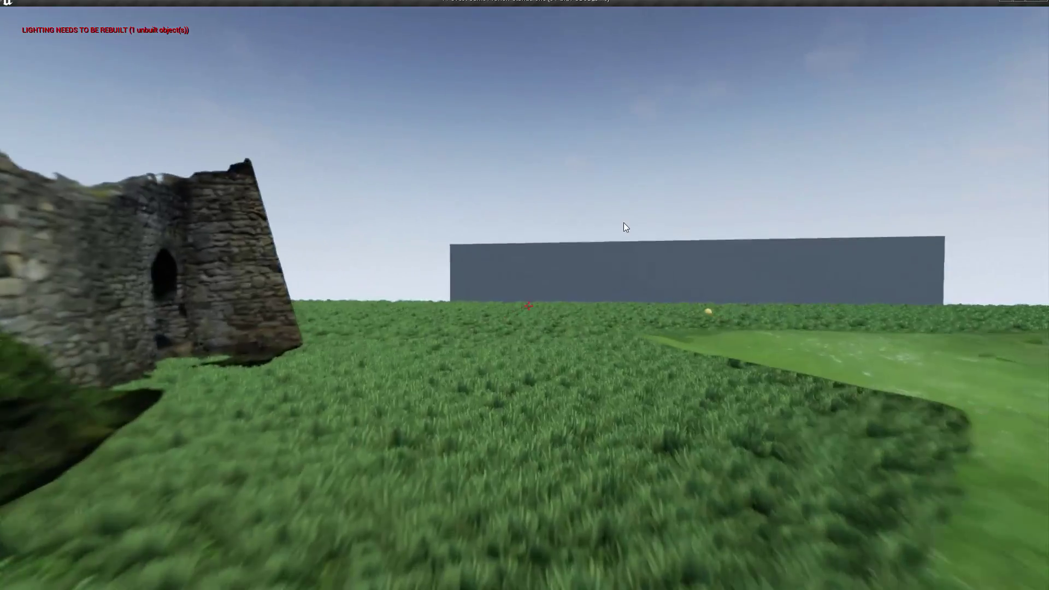
key(w)
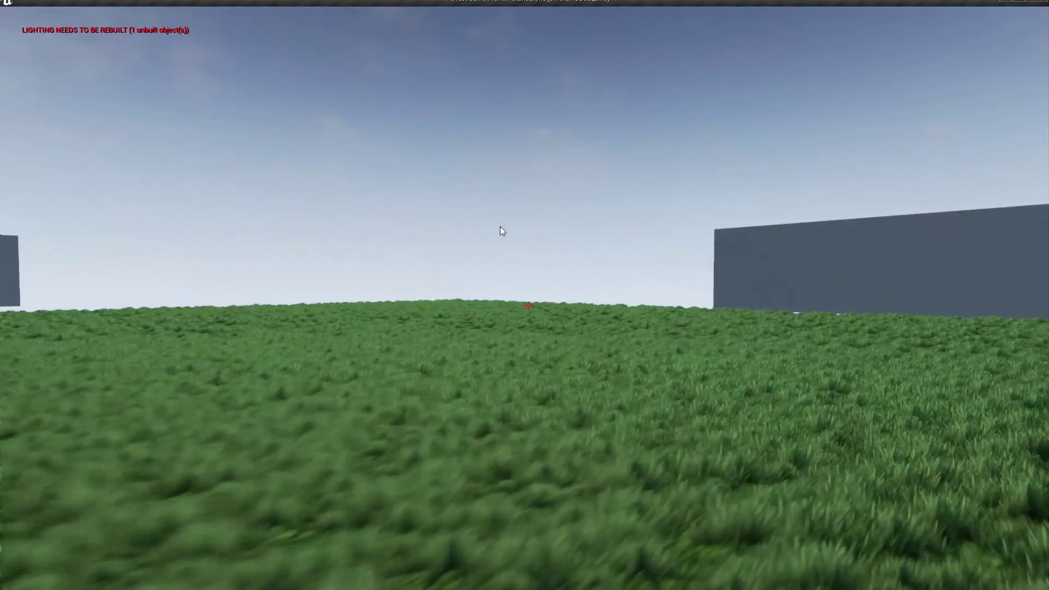
key(w)
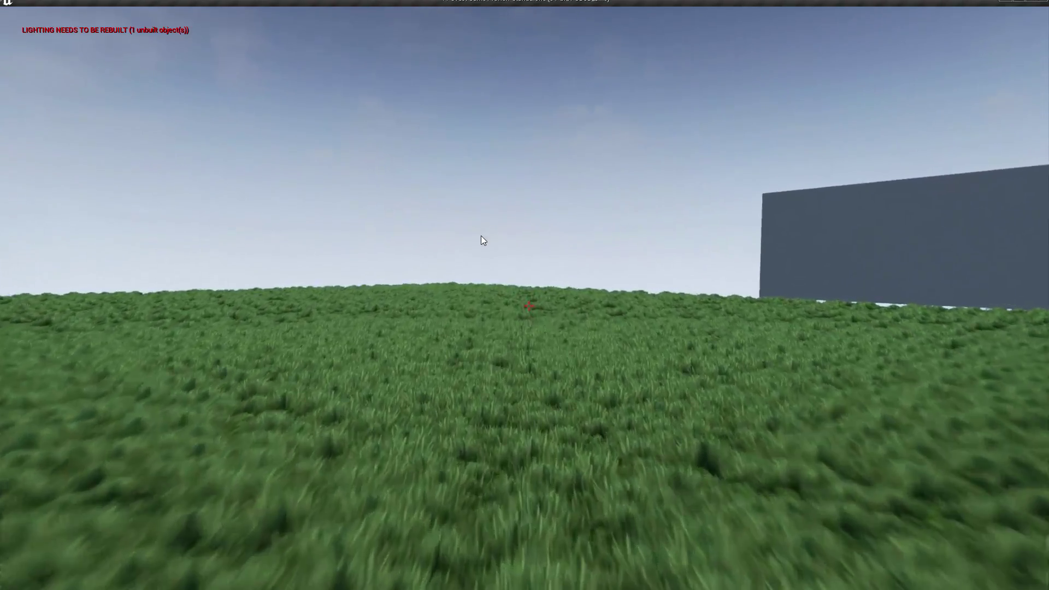
key(w)
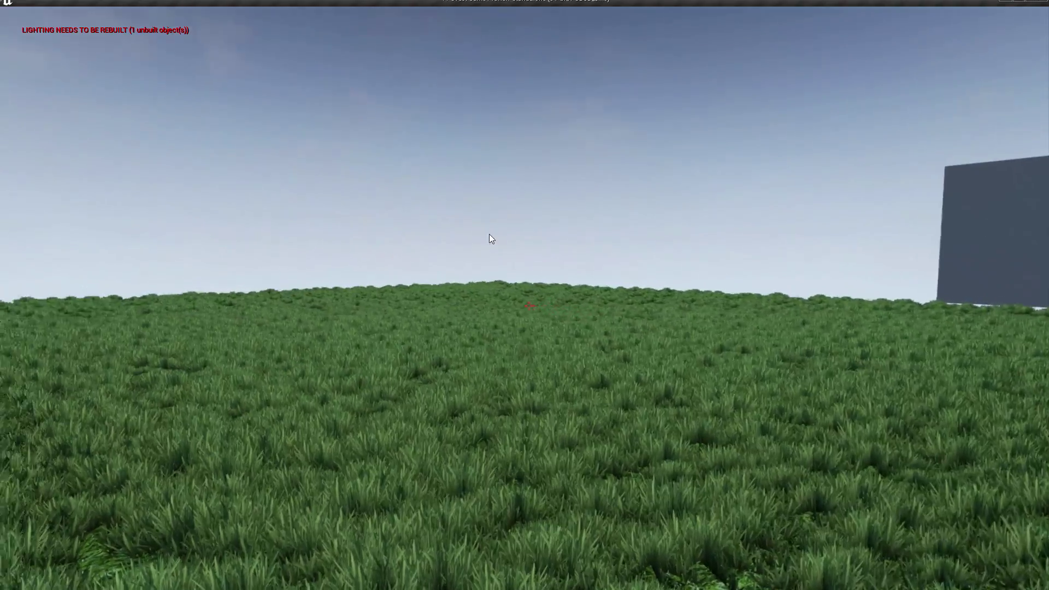
key(w)
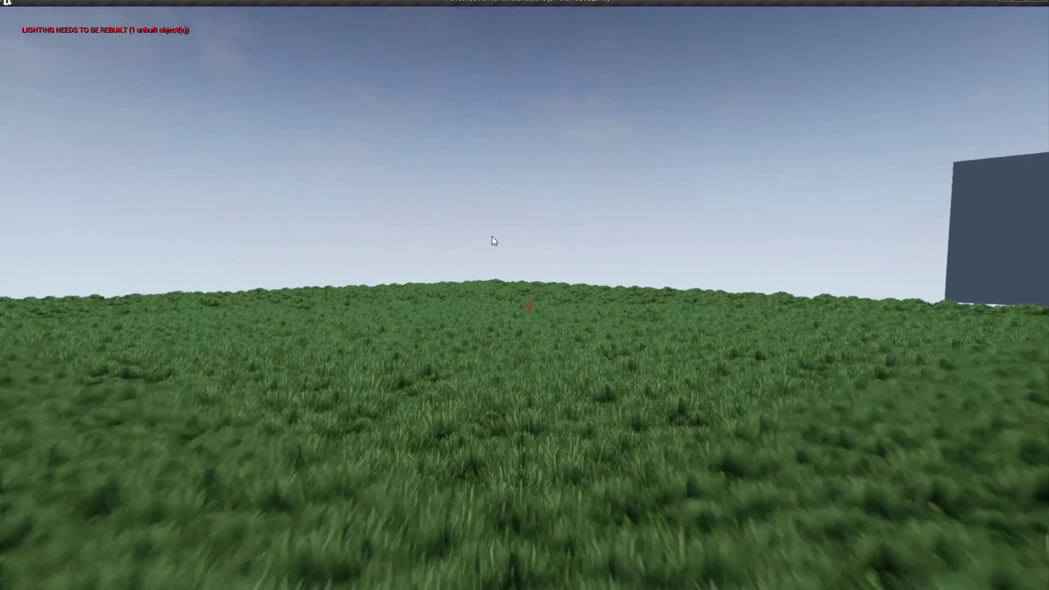
key(w)
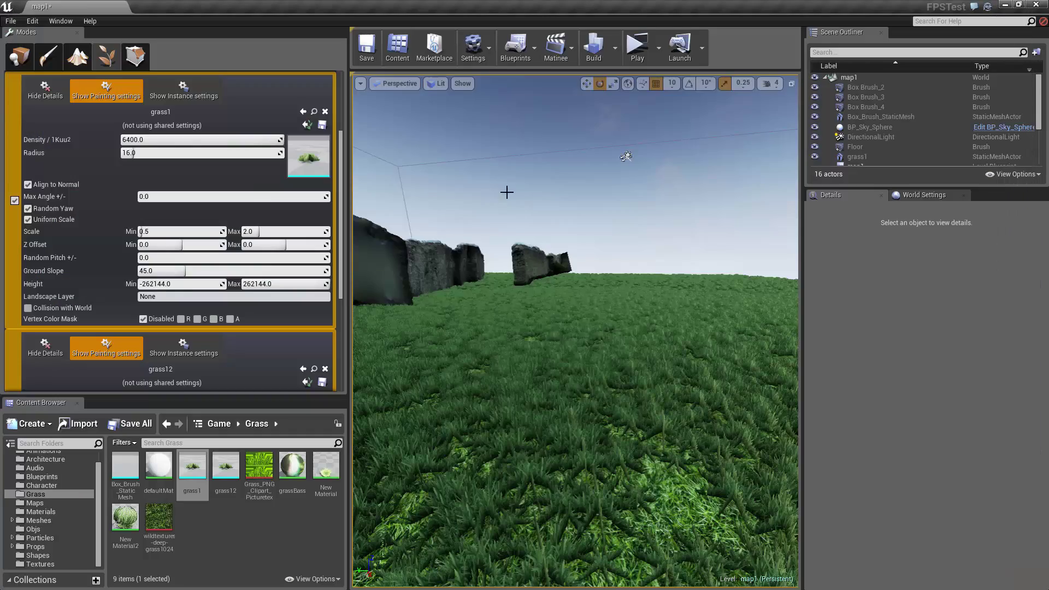
- Play the level in a new window again and display the frame rate with the Stat FPS console command
click(637, 44)
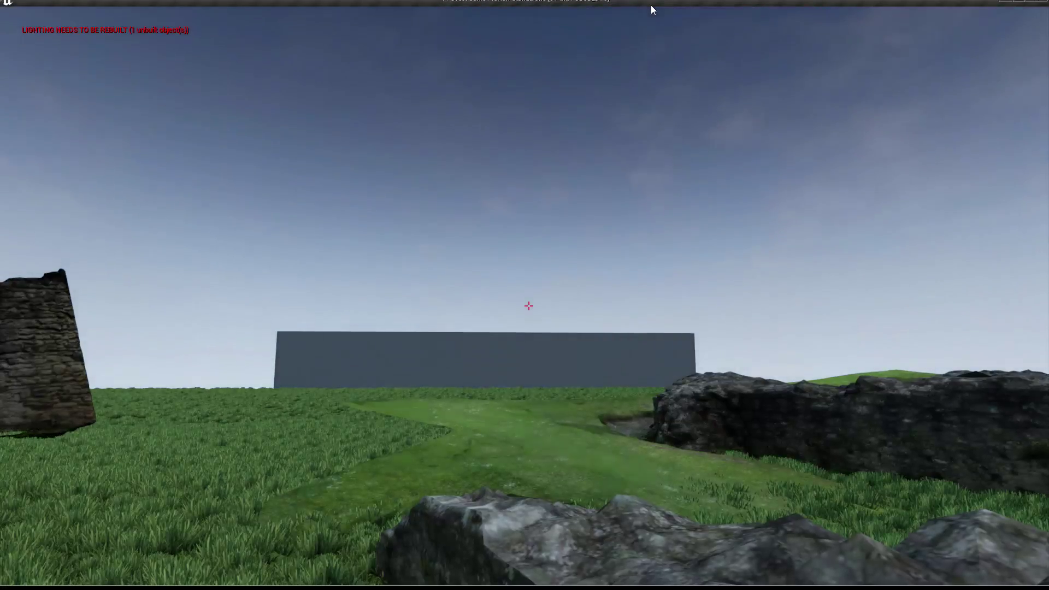
key(grave)
text(stat)
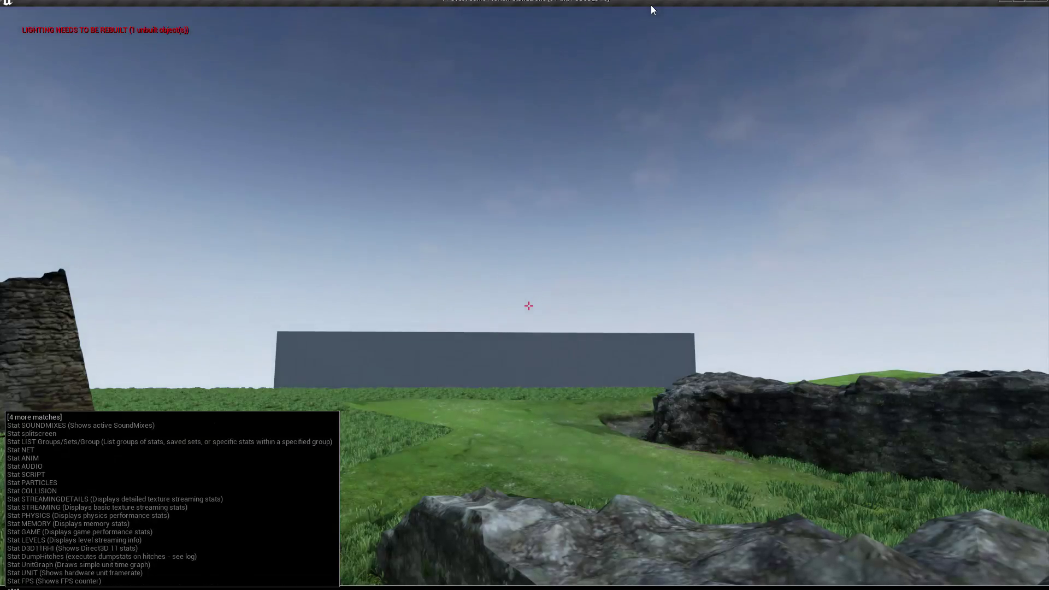
key(Return)
- Walk around the grass field and the ruins, checking the frame rate while facing different directions
key(w)
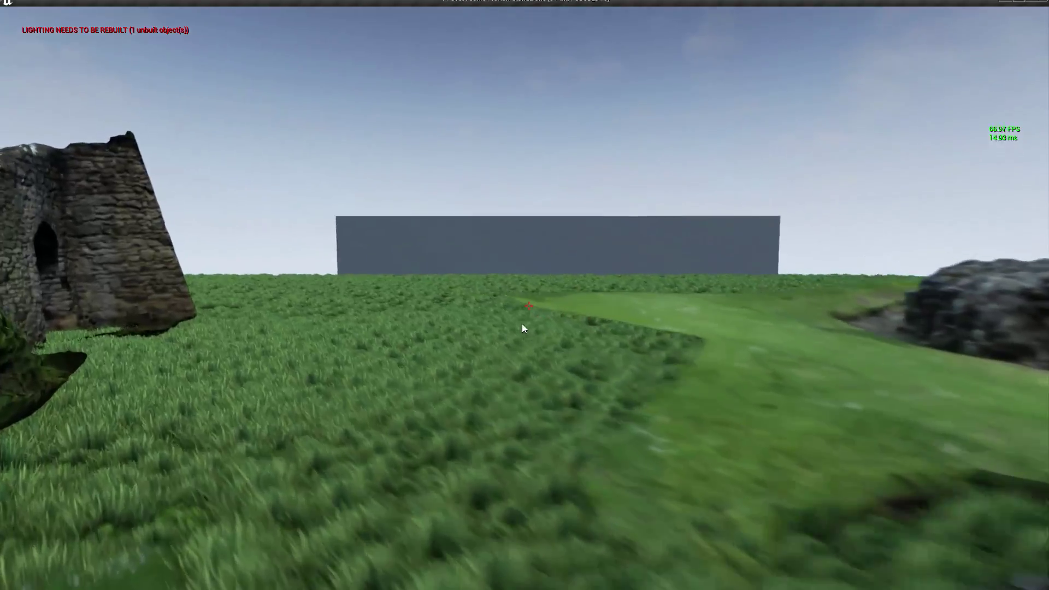
key(w)
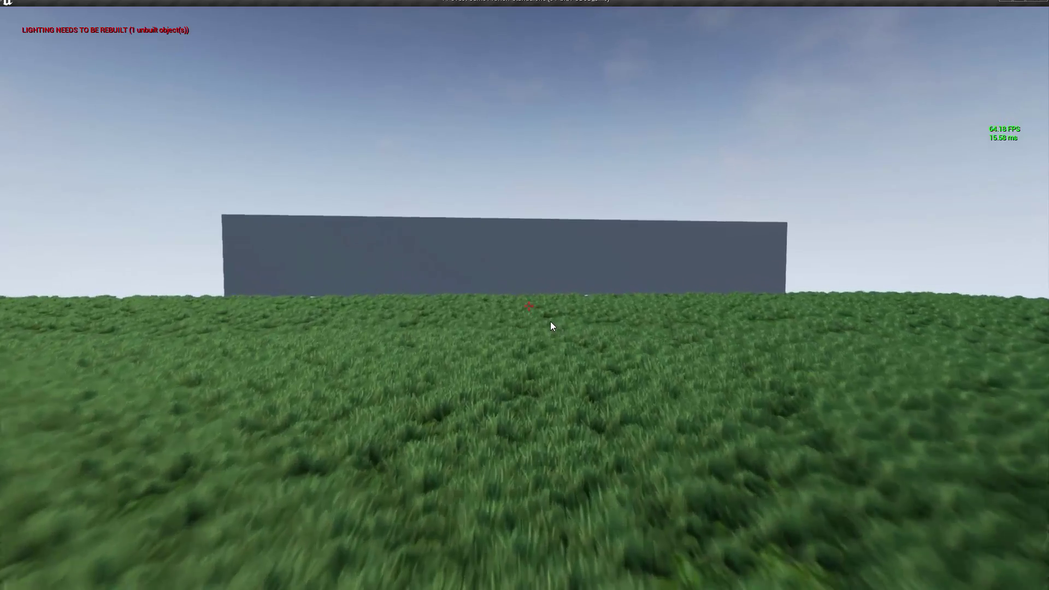
key(w)
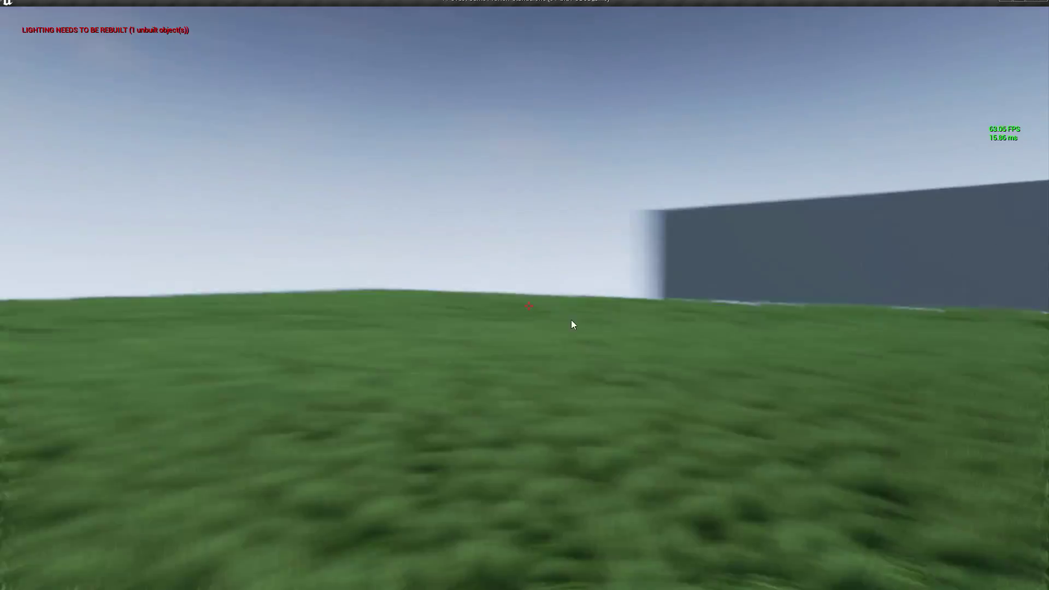
key(w)
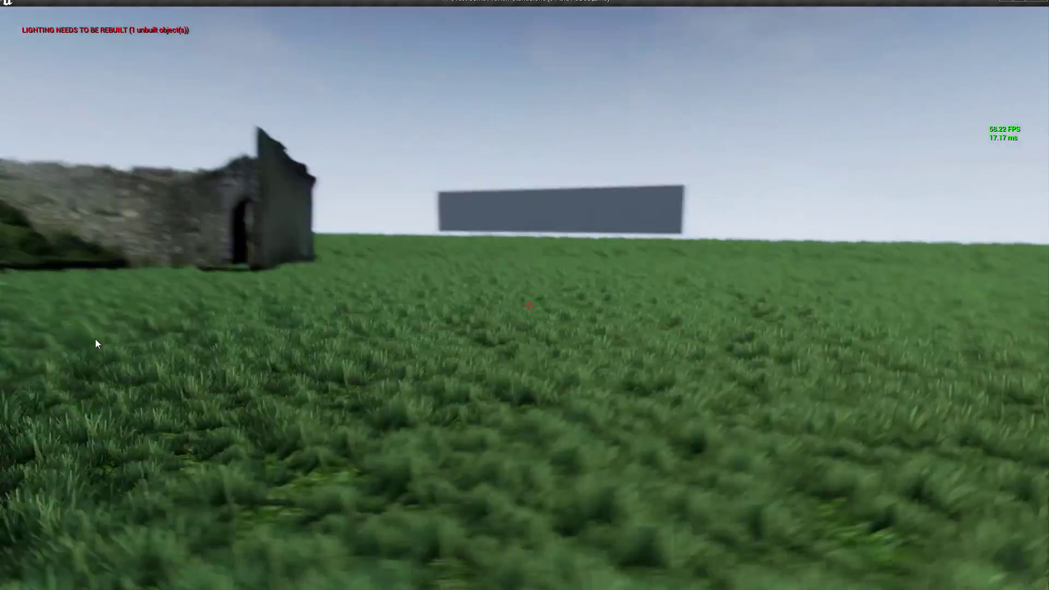
key(w)
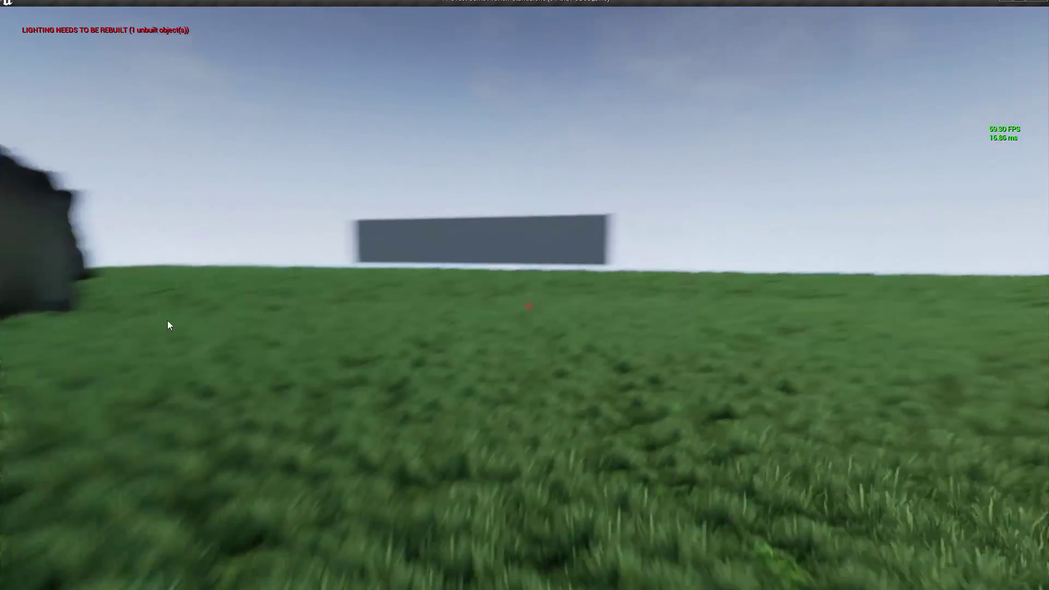
key(w)
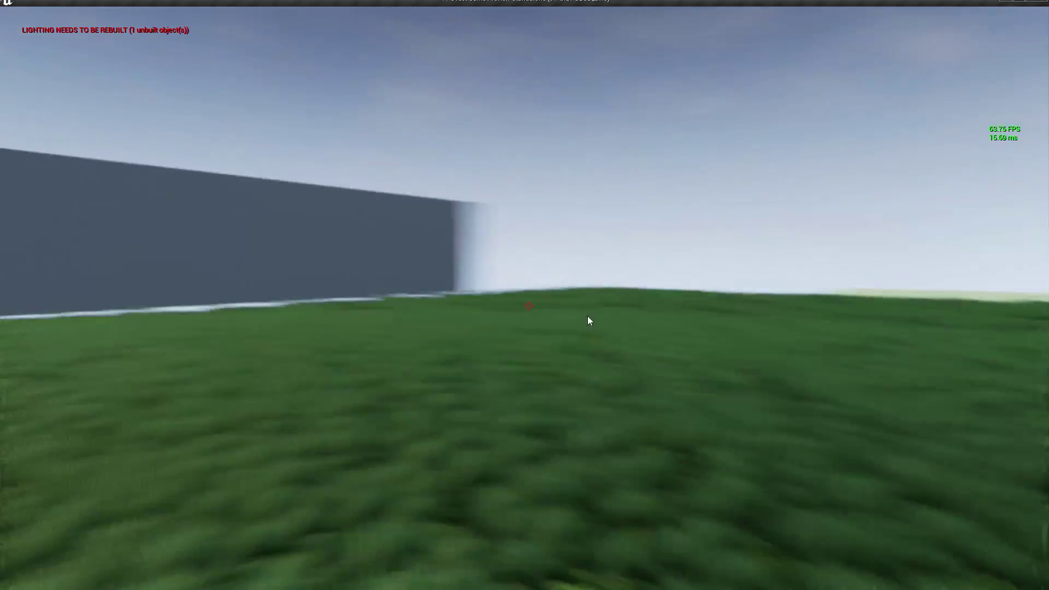
key(w)
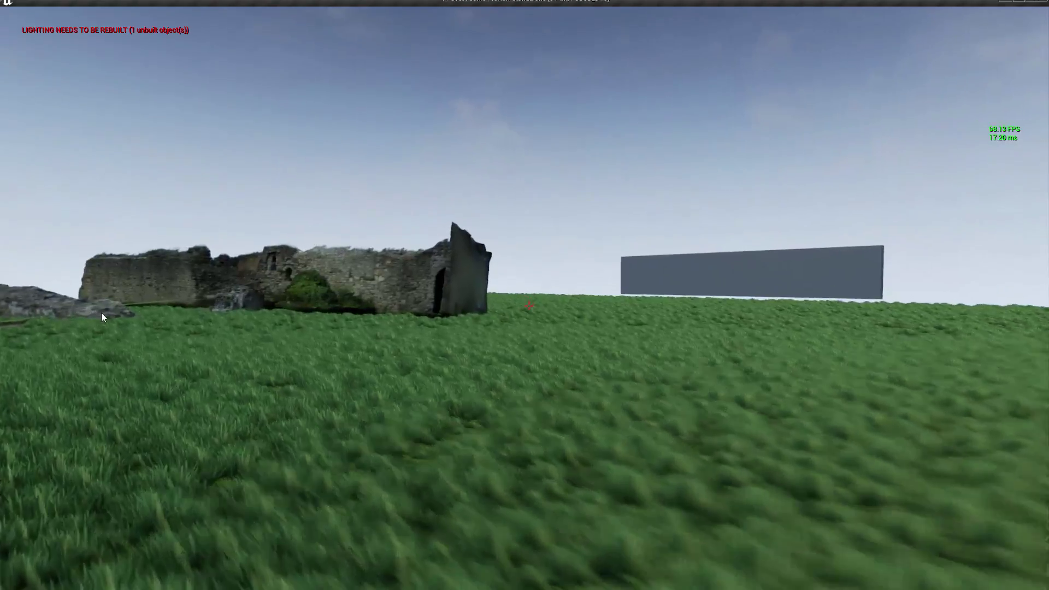
key(w)
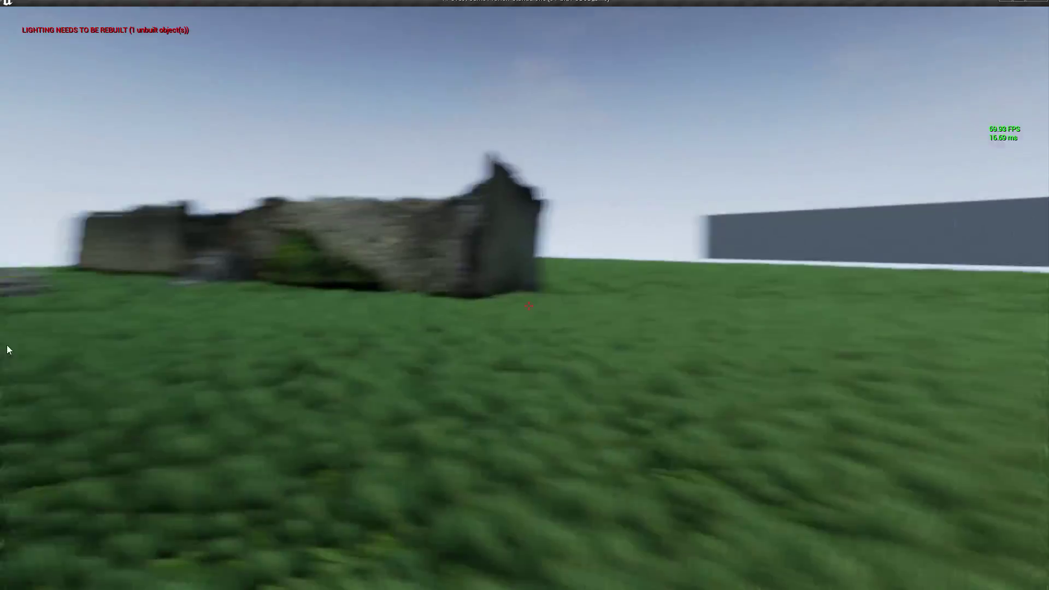
key(w)
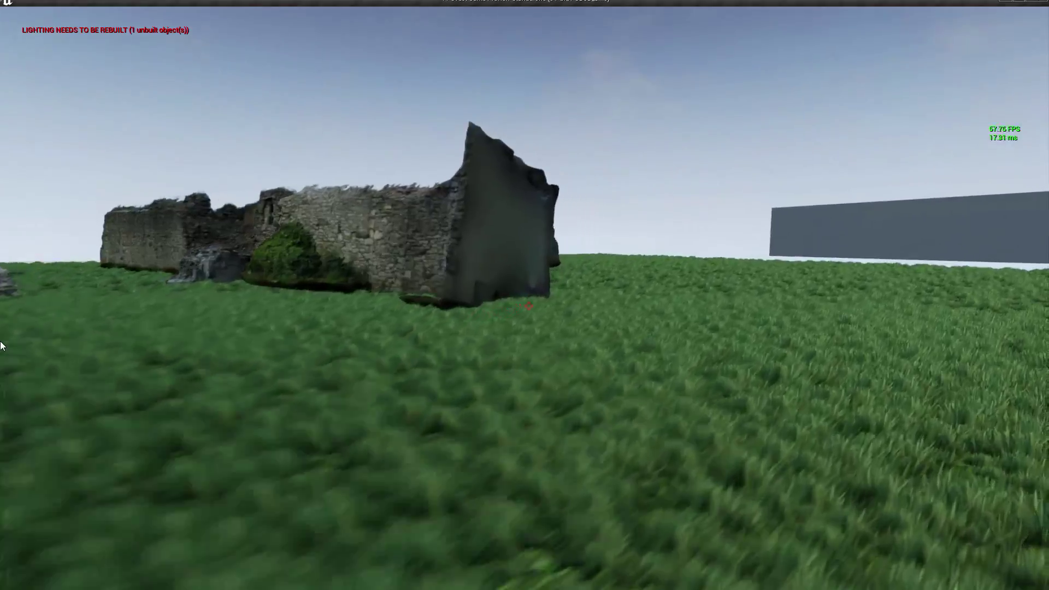
key(w)
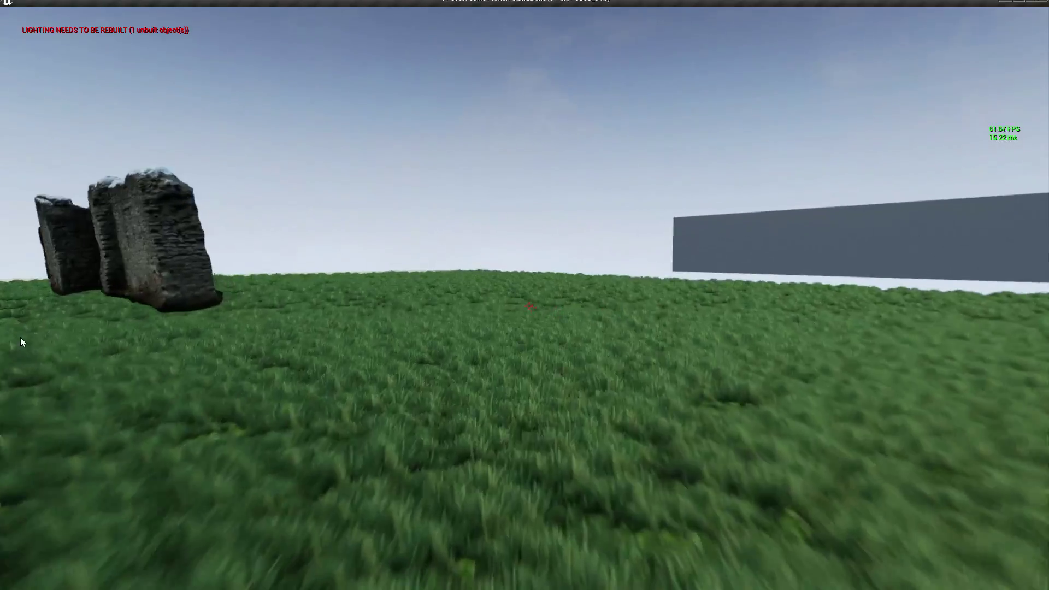
key(w)
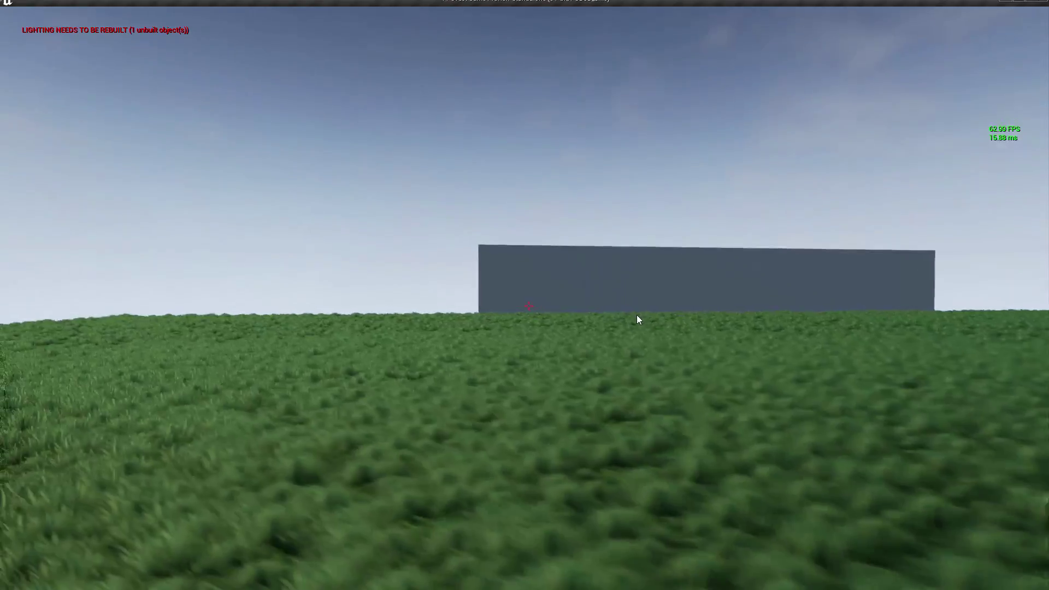
key(w)
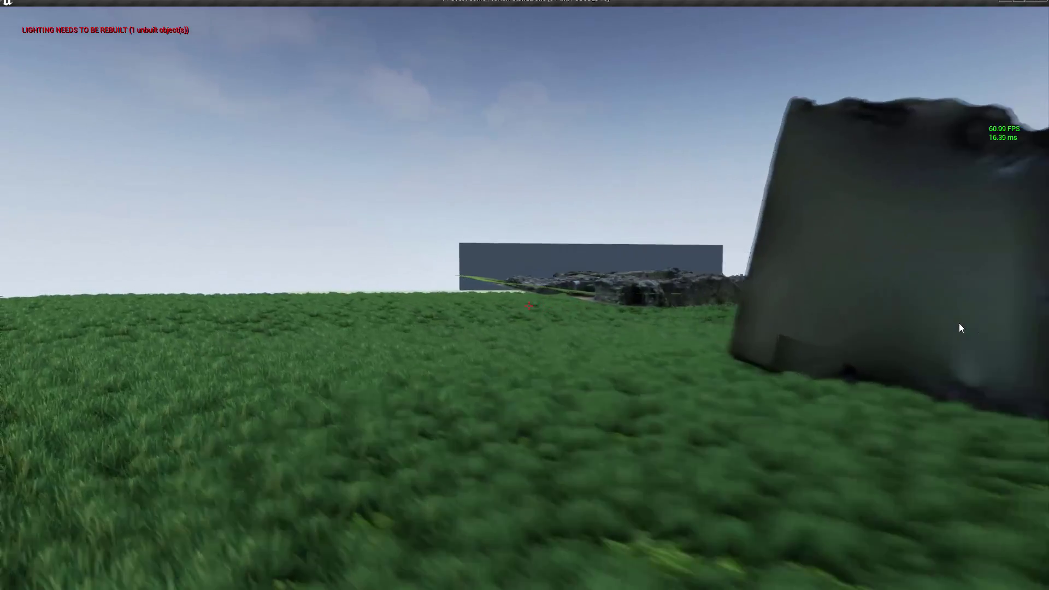
key(w)
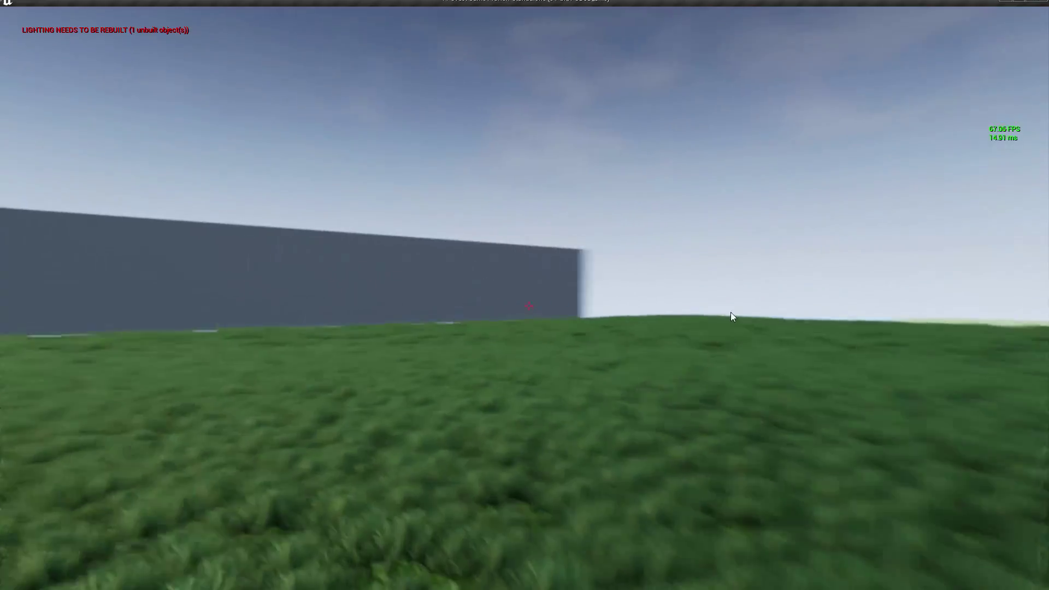
key(w)
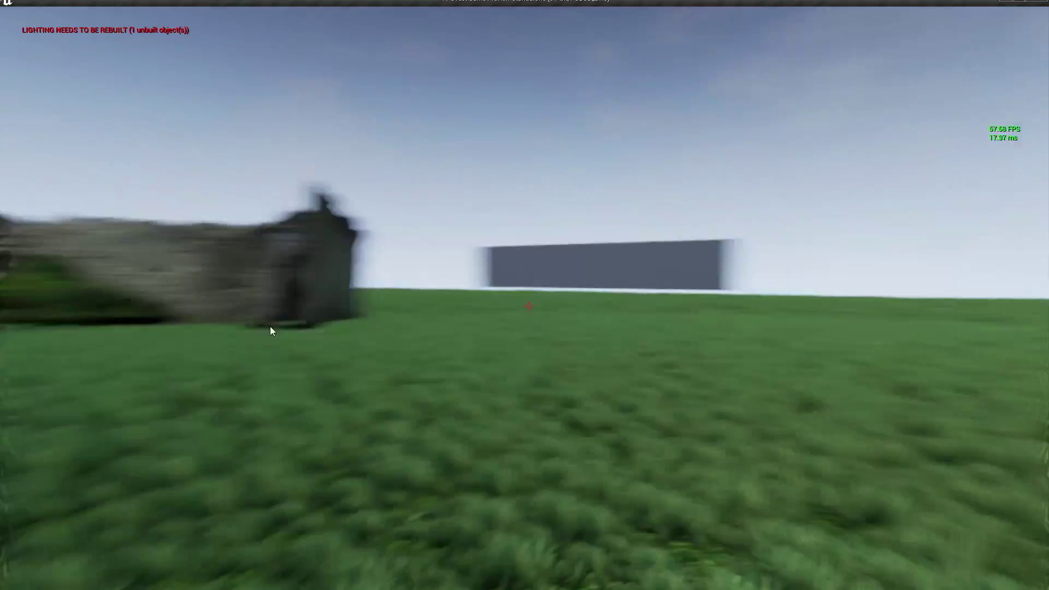
key(w)
key(s)
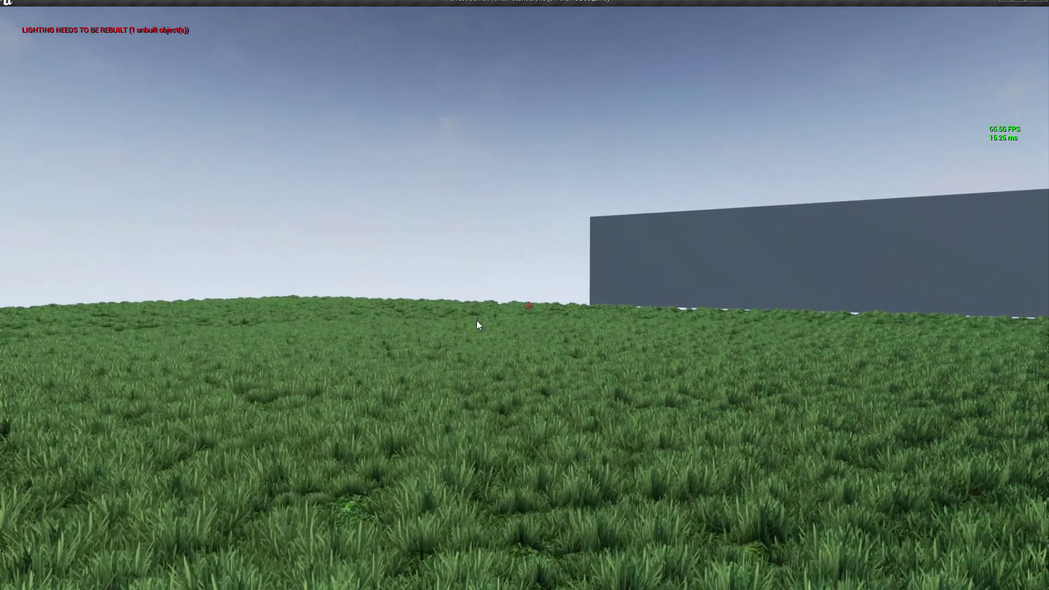